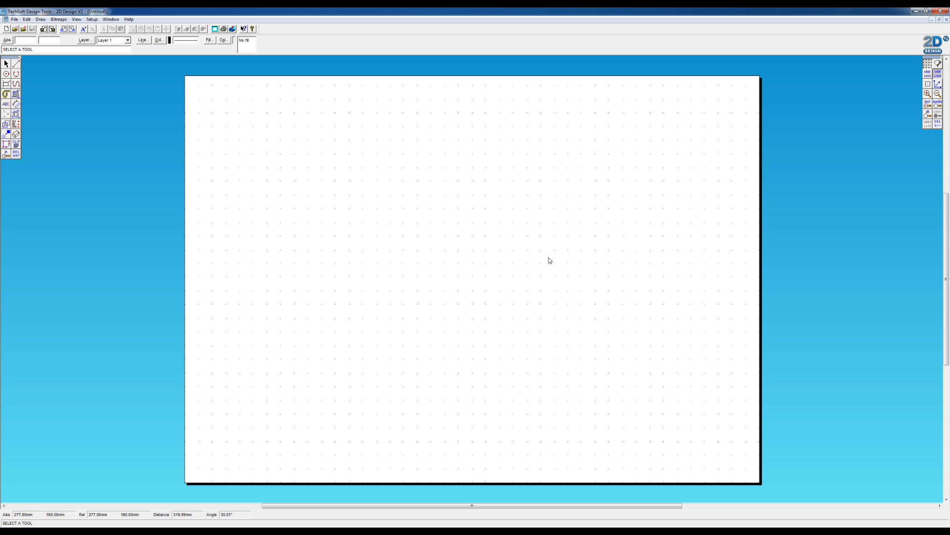
- Change the page layout from a standard size to a user-defined metric size
{"action": "left_click", "coordinate": [215, 30]}
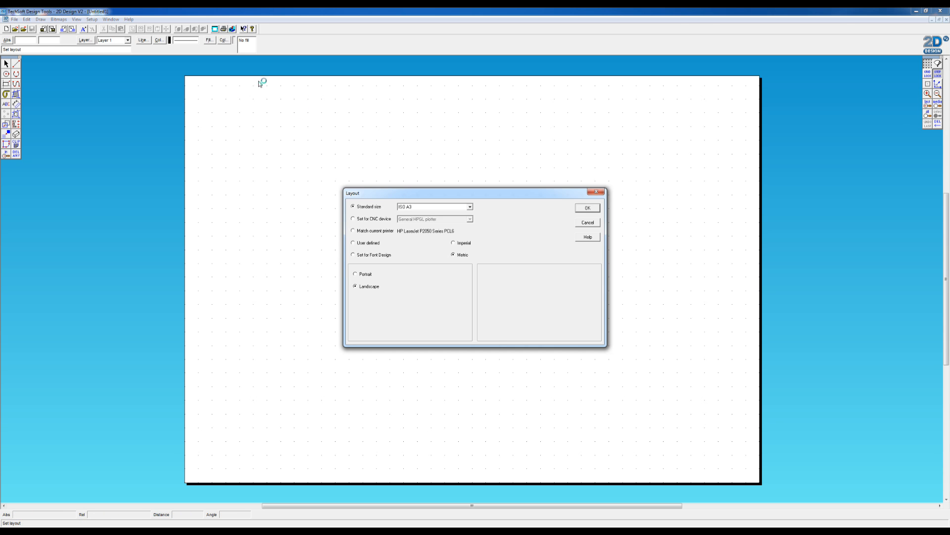
{"action": "left_click", "coordinate": [586, 222]}
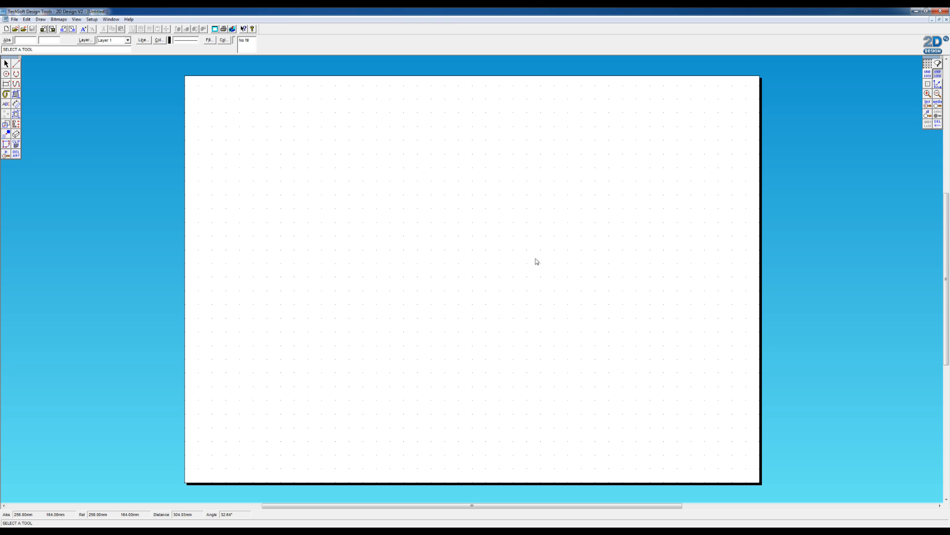
{"action": "left_click", "coordinate": [92, 19]}
{"action": "mouse_move", "coordinate": [99, 28]}
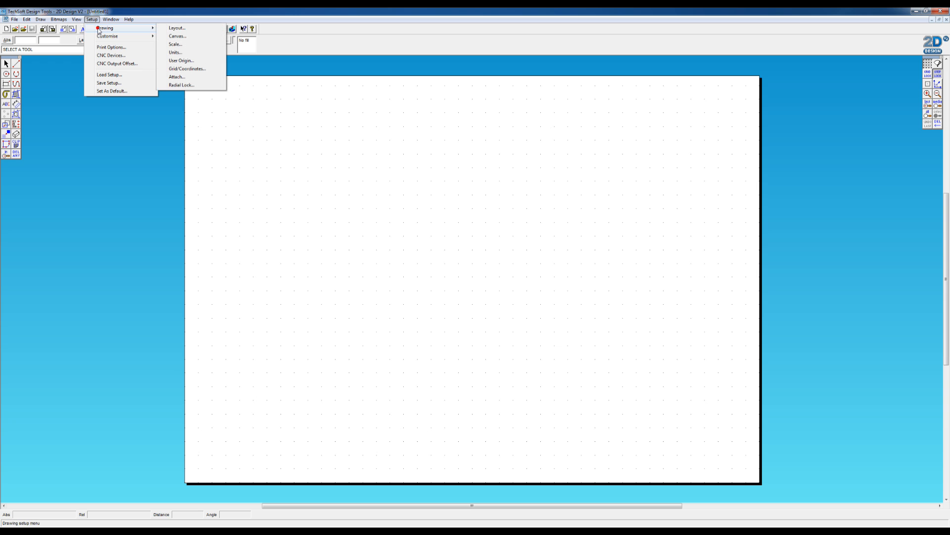
{"action": "left_click", "coordinate": [181, 28]}
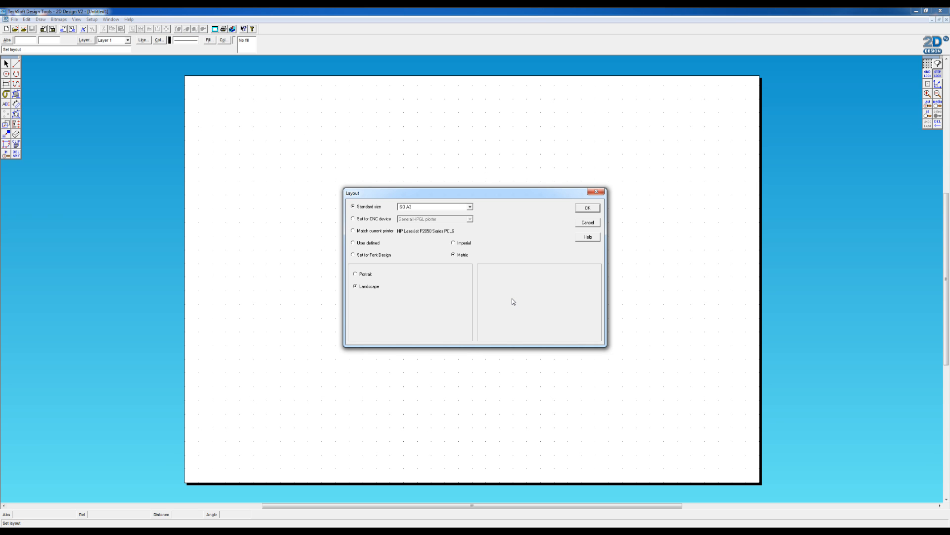
{"action": "left_click", "coordinate": [448, 210]}
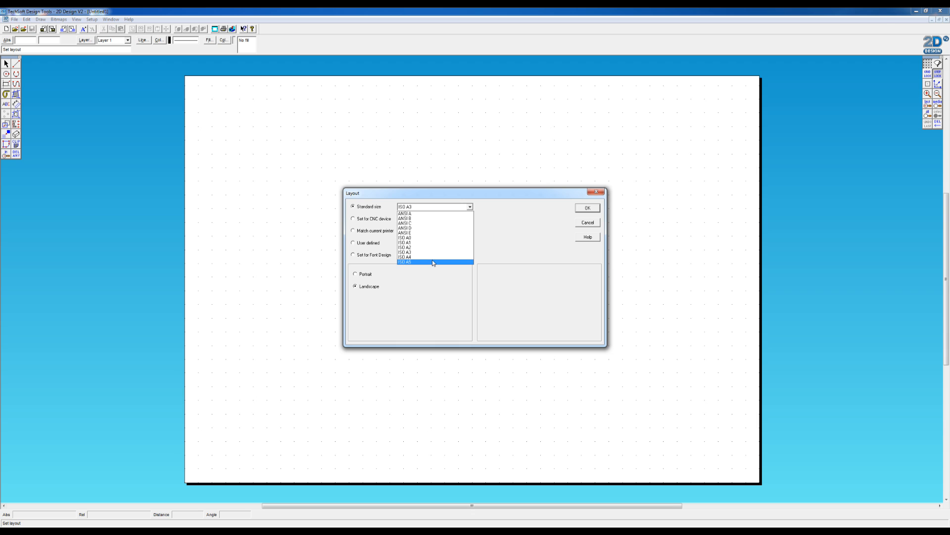
{"action": "left_click", "coordinate": [512, 221]}
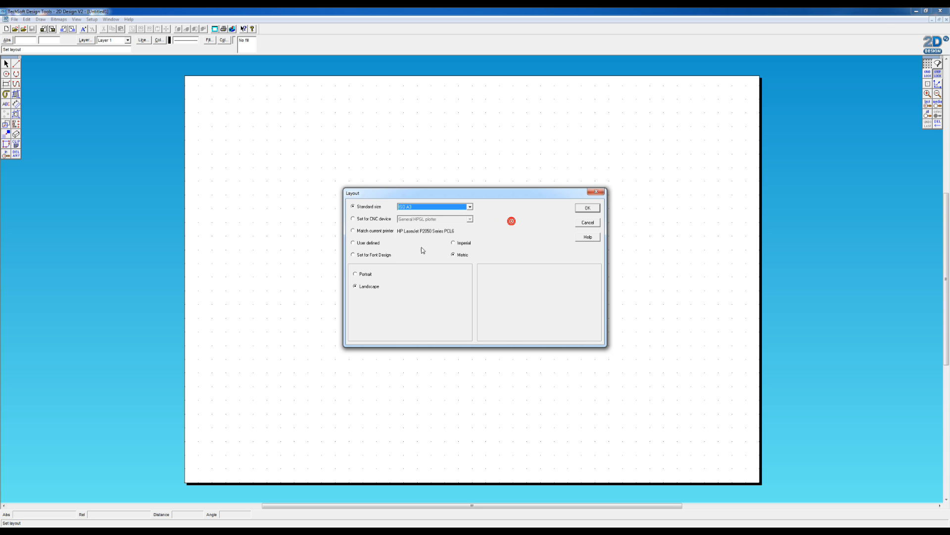
{"action": "left_click", "coordinate": [375, 246]}
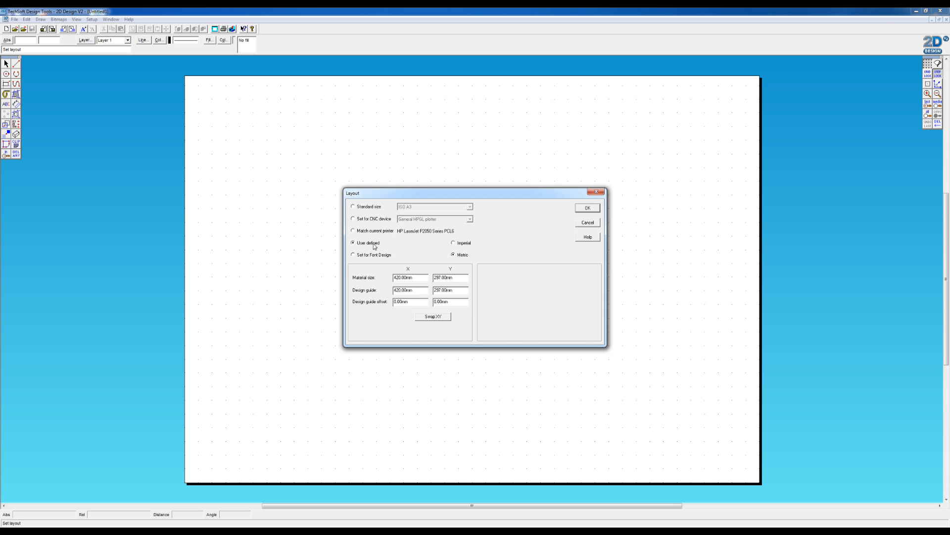
- Set the material size and design guide to 100 mm by 100 mm and apply the layout
{"action": "double_click", "coordinate": [420, 278]}
{"action": "type", "text": "100"}
{"action": "double_click", "coordinate": [460, 276]}
{"action": "type", "text": "100"}
{"action": "key", "text": "Tab"}
{"action": "type", "text": "100"}
{"action": "key", "text": "Tab"}
{"action": "type", "text": "10"}
{"action": "key", "text": "Return"}
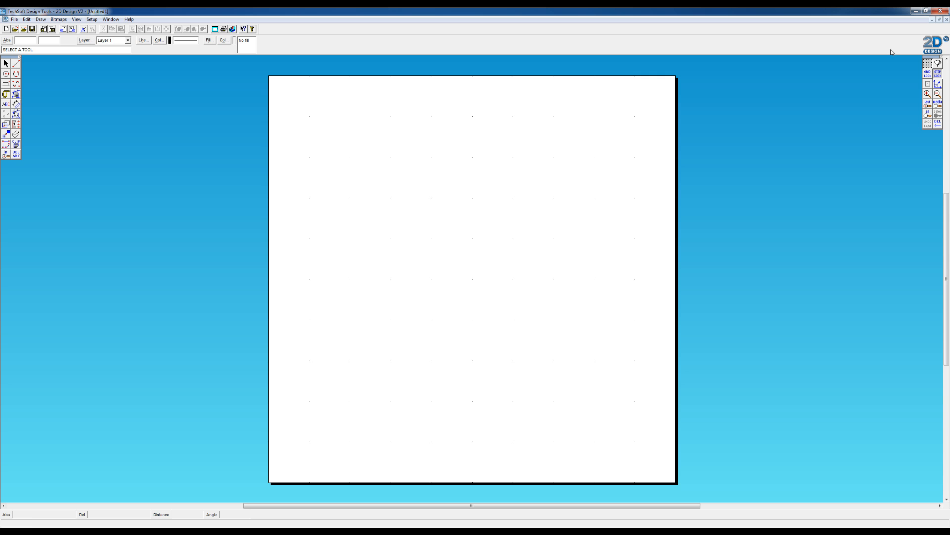
- Set the grid spacing to 2 mm in both X and Y
{"action": "right_click", "coordinate": [927, 64]}
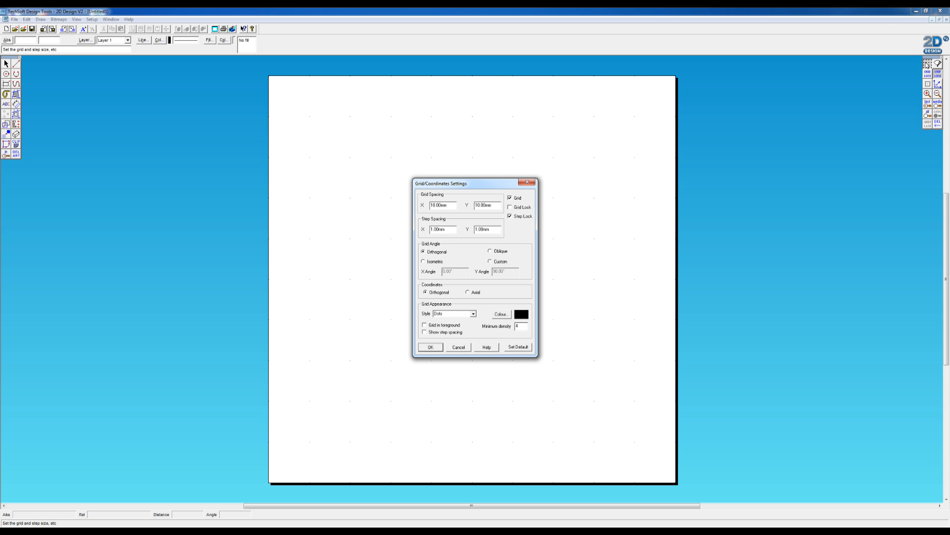
{"action": "left_click", "coordinate": [450, 205]}
{"action": "double_click", "coordinate": [451, 205]}
{"action": "type", "text": "2"}
{"action": "double_click", "coordinate": [500, 203]}
{"action": "type", "text": "2"}
{"action": "key", "text": "Return"}
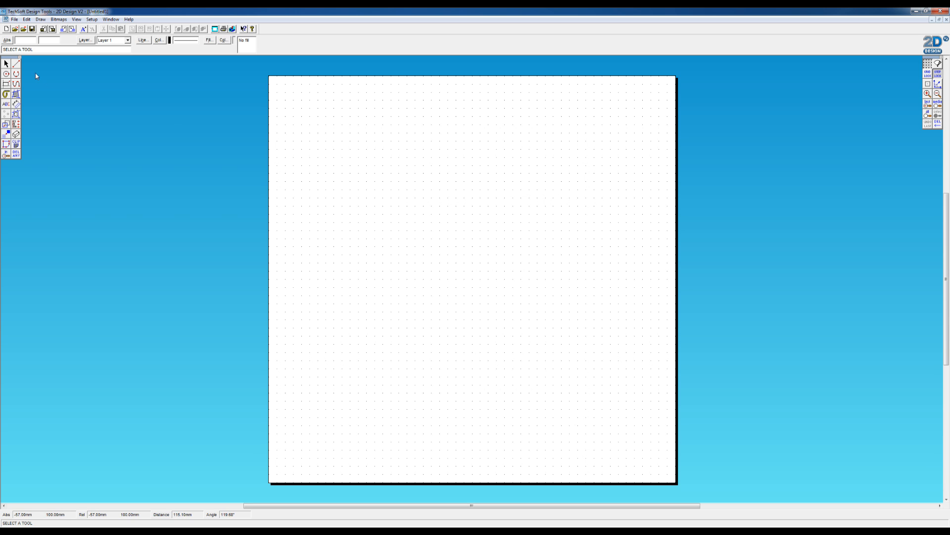
{"action": "left_click", "coordinate": [17, 64]}
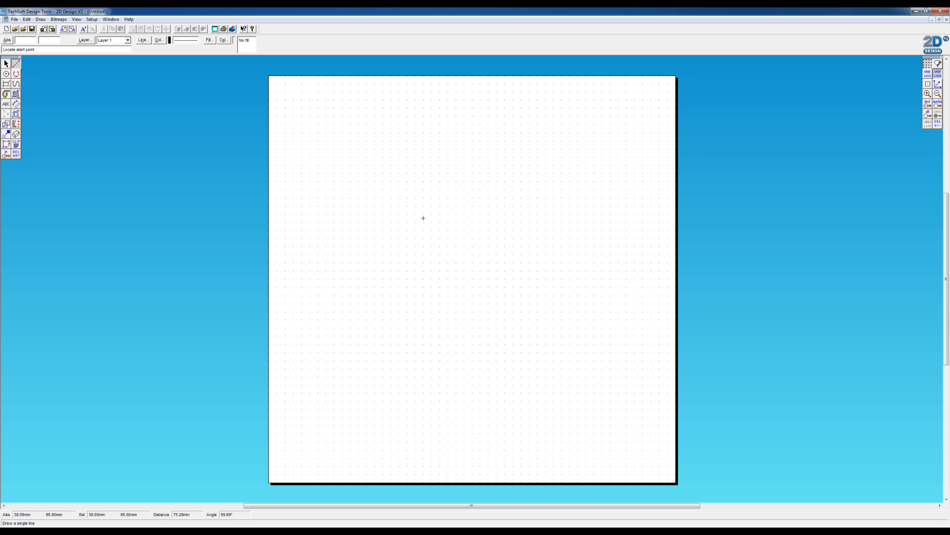
{"action": "left_click", "coordinate": [423, 218]}
{"action": "key", "text": "Escape"}
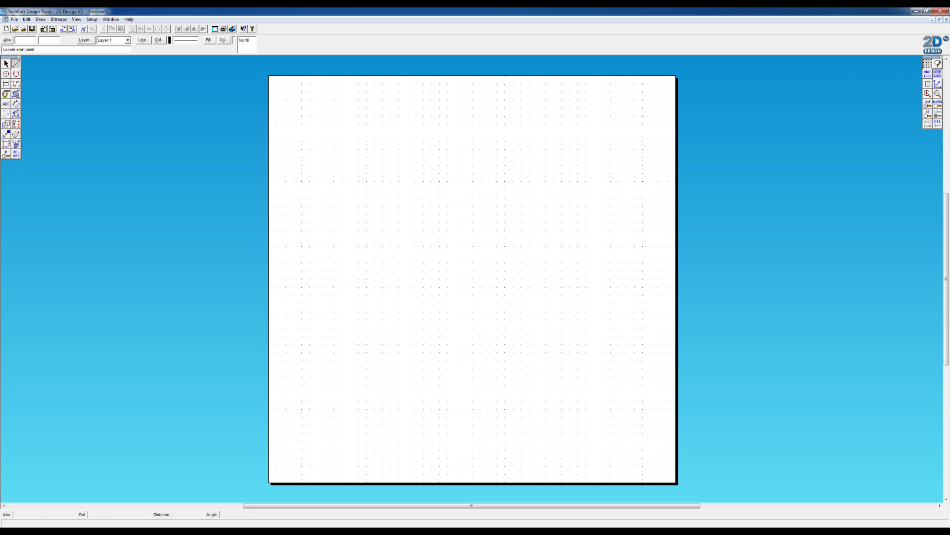
- Turn on grid lock and review the grid spacing and step spacing in the grid settings
{"action": "left_click", "coordinate": [928, 74]}
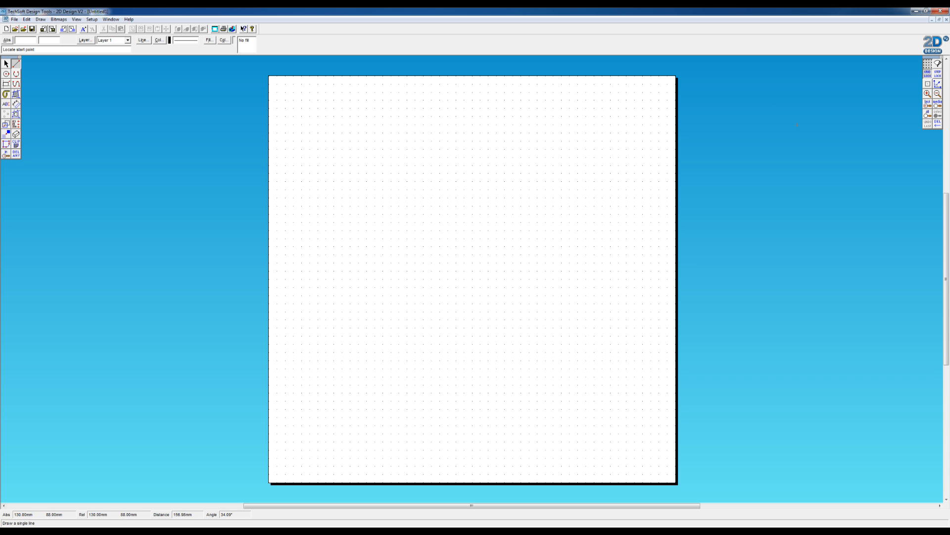
{"action": "left_click", "coordinate": [926, 64]}
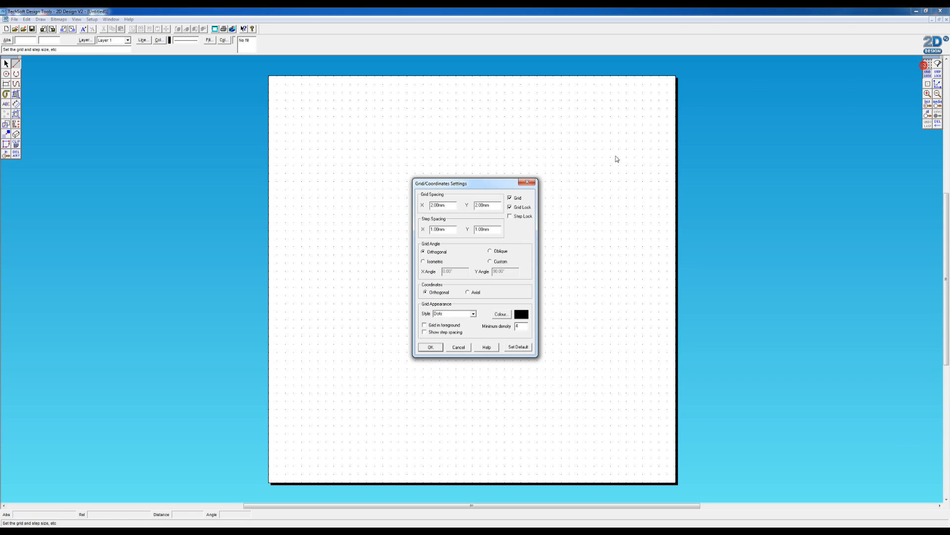
{"action": "left_click", "coordinate": [450, 207]}
{"action": "left_click", "coordinate": [450, 230]}
{"action": "left_click", "coordinate": [528, 183]}
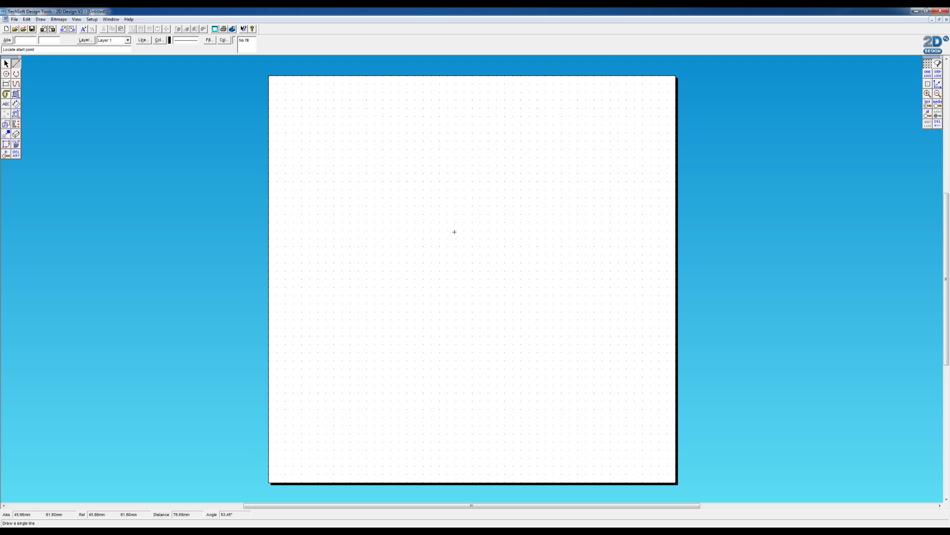
- Turn on grid lock and draw a horizontal line about 50 mm long across the middle of the page
{"action": "left_click", "coordinate": [929, 74]}
{"action": "left_click", "coordinate": [15, 66]}
{"action": "left_click", "coordinate": [367, 254]}
{"action": "left_click", "coordinate": [570, 255]}
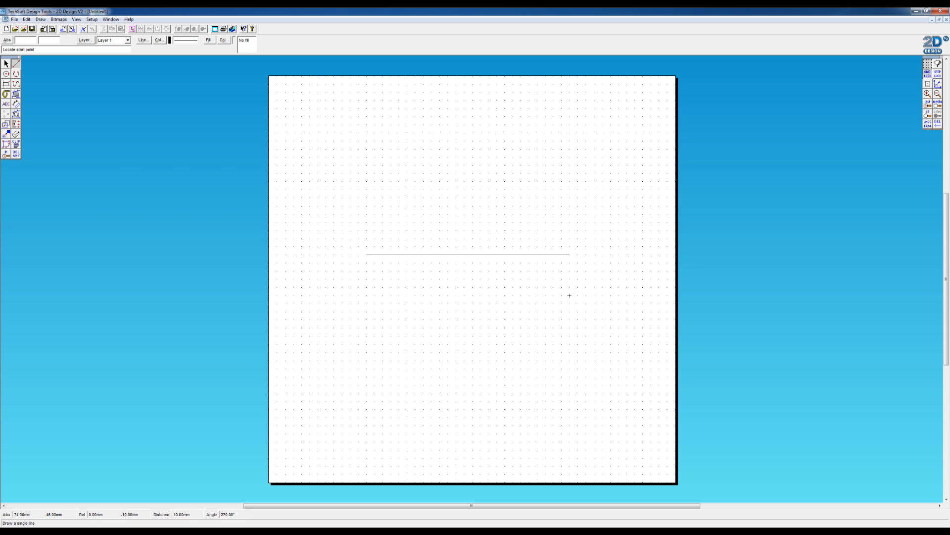
- Draw a second horizontal line above the first, with its length set to 50 mm
{"action": "left_click", "coordinate": [16, 67]}
{"action": "left_click", "coordinate": [468, 258]}
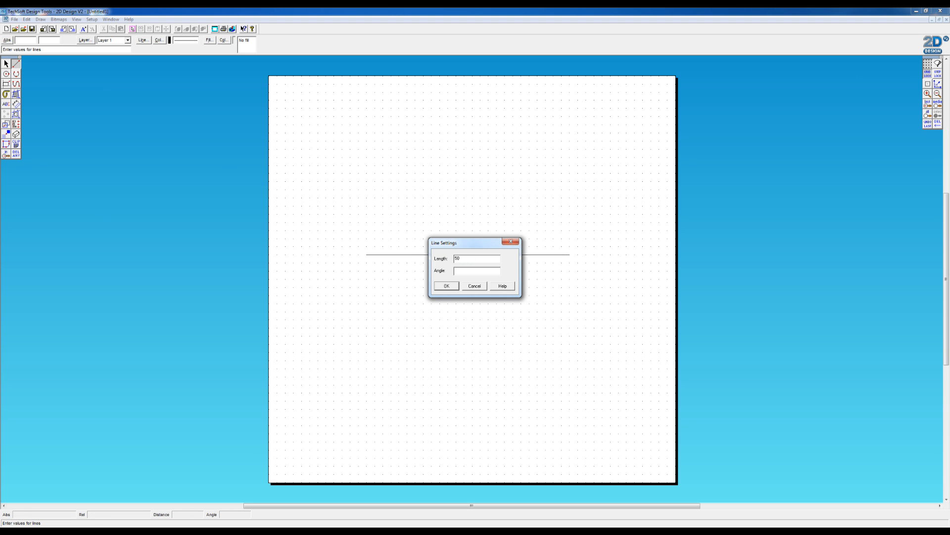
{"action": "type", "text": "50"}
{"action": "left_click", "coordinate": [447, 286]}
{"action": "left_click", "coordinate": [366, 230]}
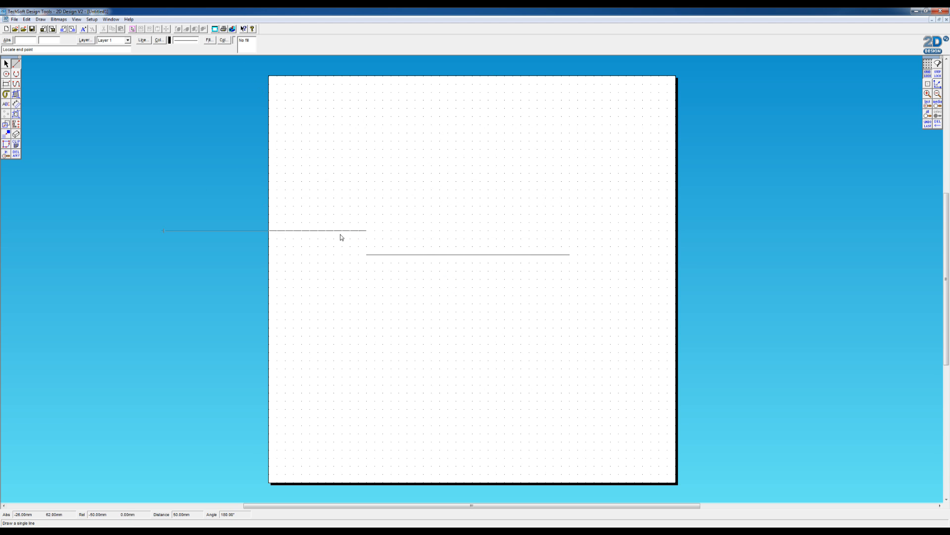
{"action": "left_click", "coordinate": [455, 231]}
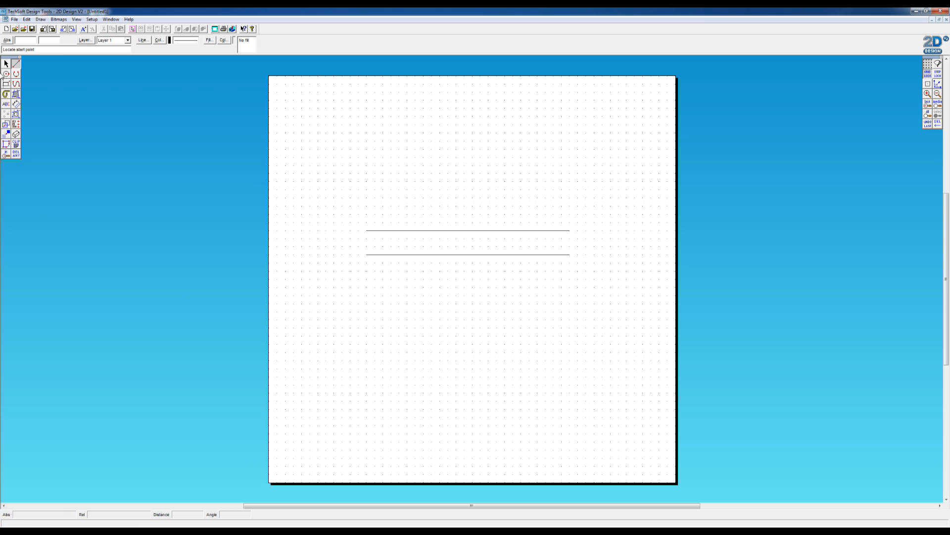
- Draw a third horizontal line with a set length of 50 mm above the other two
{"action": "left_click", "coordinate": [17, 64]}
{"action": "left_click", "coordinate": [464, 259]}
{"action": "type", "text": "50"}
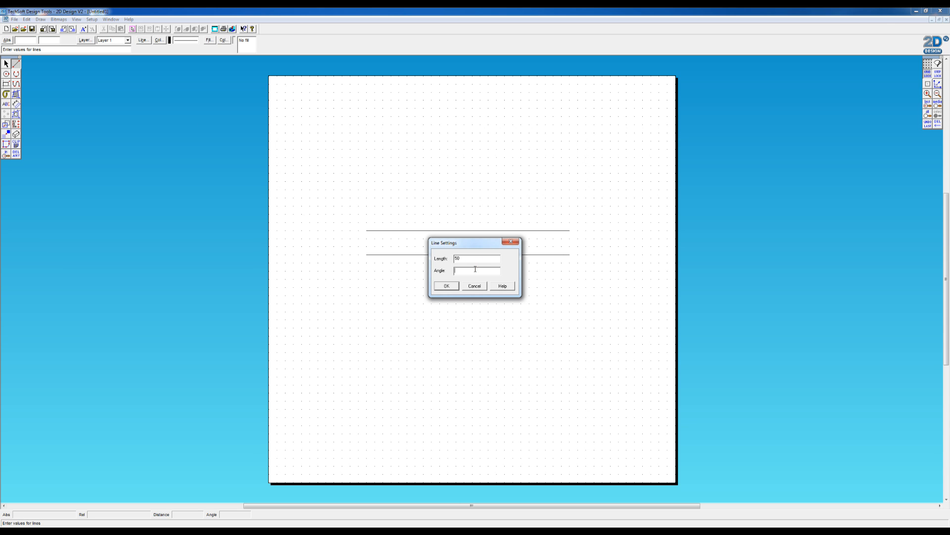
{"action": "left_click", "coordinate": [449, 286]}
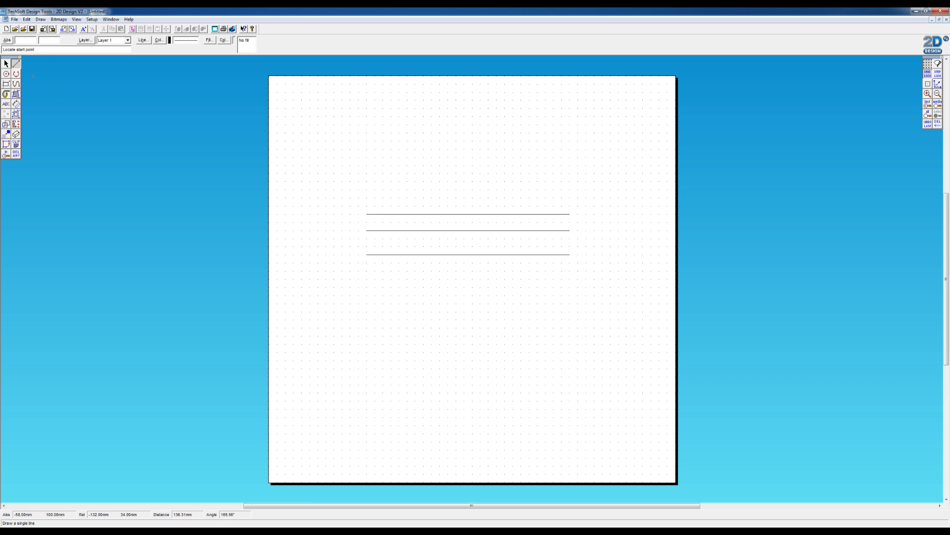
- Draw a 50 mm line at a 90° angle just left of the three horizontal lines
{"action": "left_click", "coordinate": [16, 65]}
{"action": "left_click", "coordinate": [463, 259]}
{"action": "type", "text": "50"}
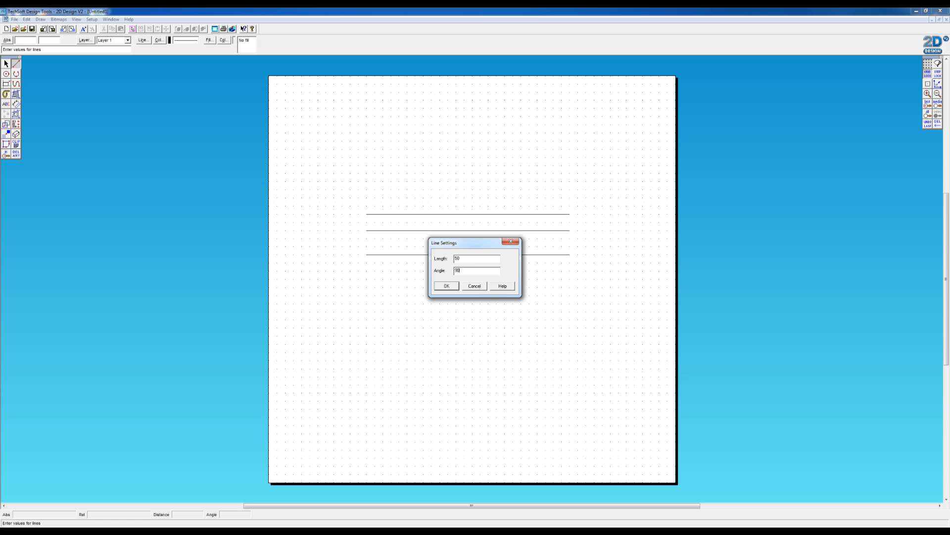
{"action": "left_click", "coordinate": [446, 286]}
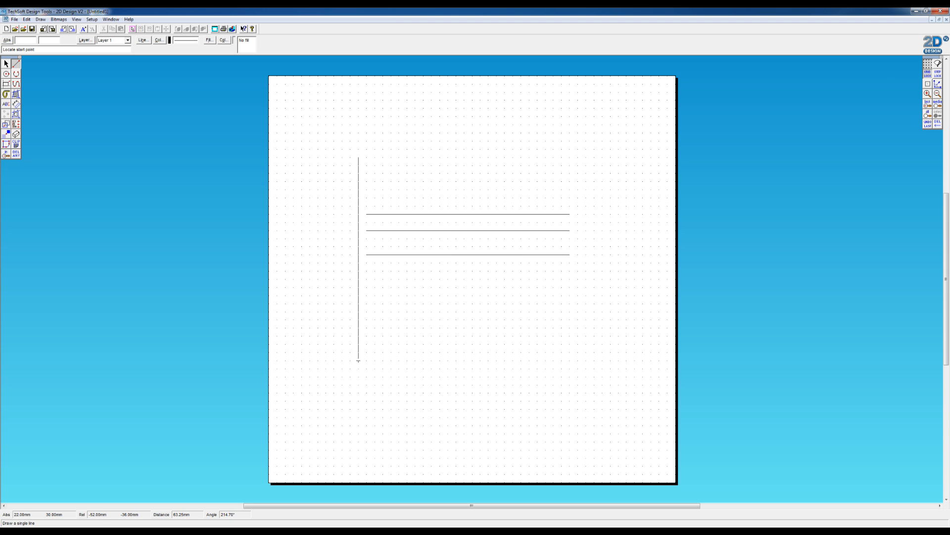
{"action": "left_click", "coordinate": [359, 361]}
- Draw a 50 mm line at a 45° angle below the horizontal lines
{"action": "right_click", "coordinate": [14, 64]}
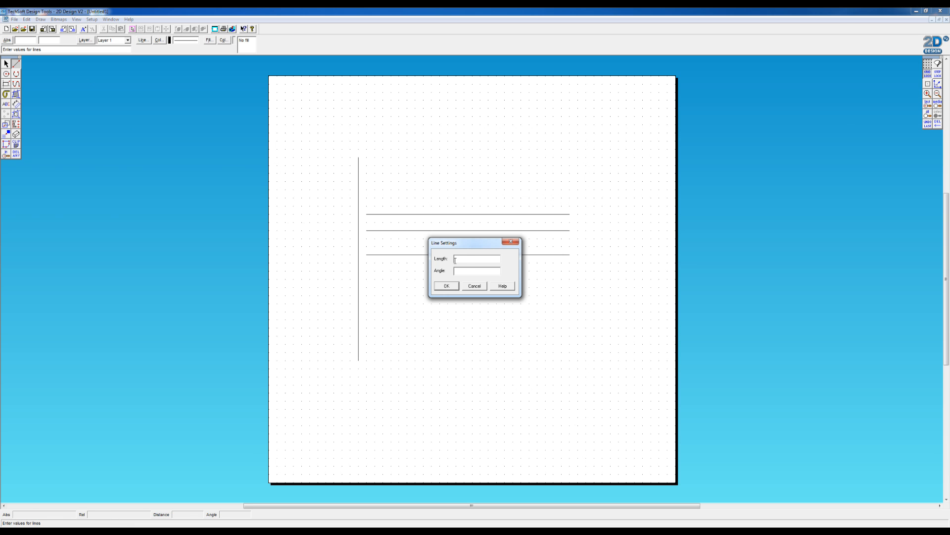
{"action": "type", "text": "50"}
{"action": "left_click", "coordinate": [469, 271]}
{"action": "type", "text": "45"}
{"action": "left_click", "coordinate": [446, 286]}
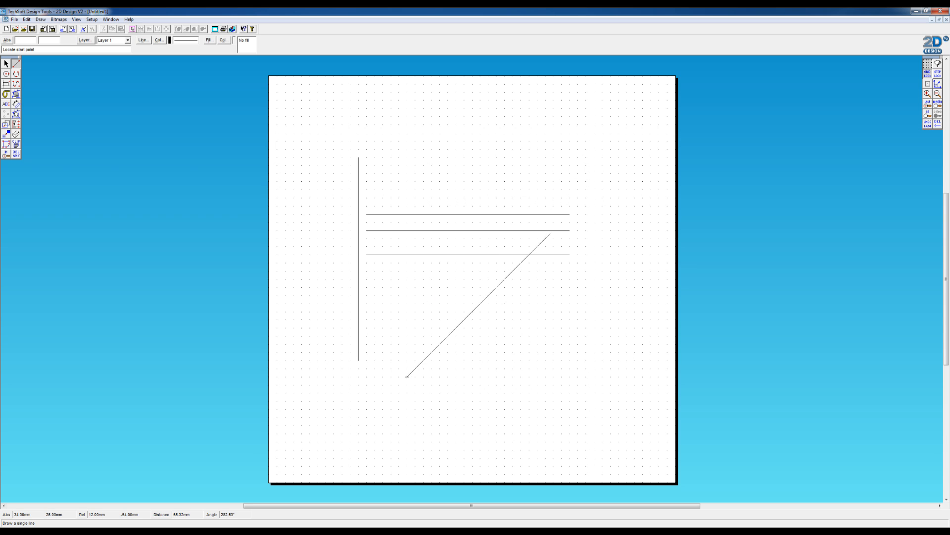
{"action": "left_click", "coordinate": [407, 408]}
{"action": "key", "text": "Escape"}
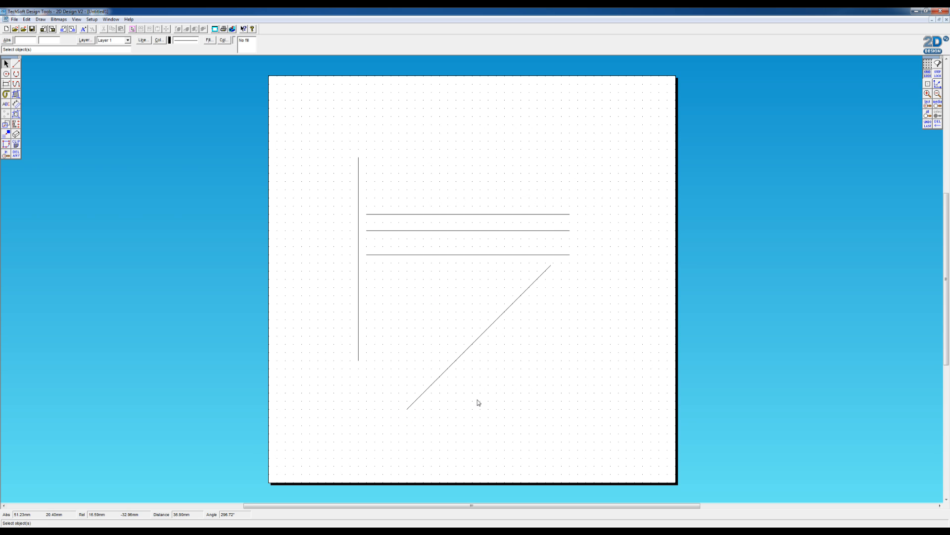
- Place another line with preset line settings to the right of the diagonal line's lower end
{"action": "left_click", "coordinate": [16, 63]}
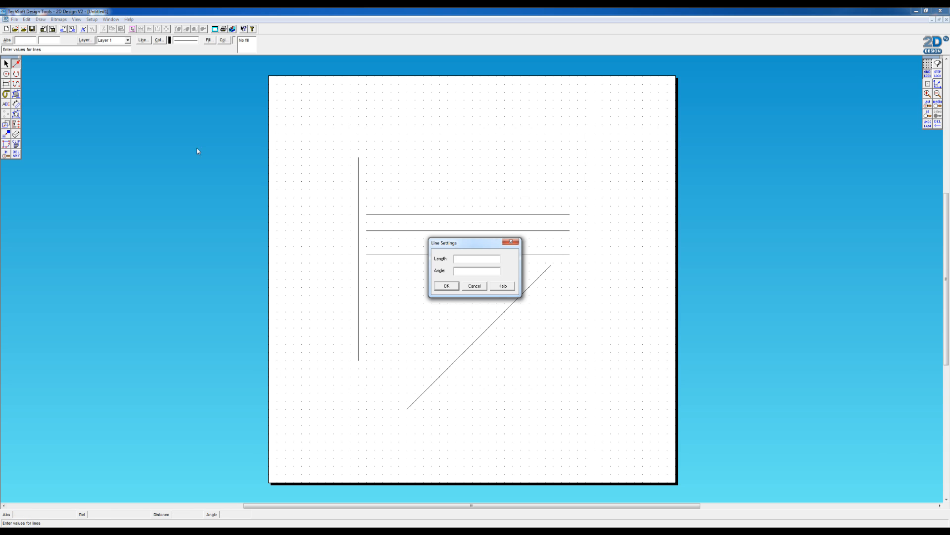
{"action": "left_click", "coordinate": [461, 270]}
{"action": "key", "text": "Tab"}
{"action": "type", "text": "1"}
{"action": "left_click", "coordinate": [450, 287]}
{"action": "left_click", "coordinate": [537, 409]}
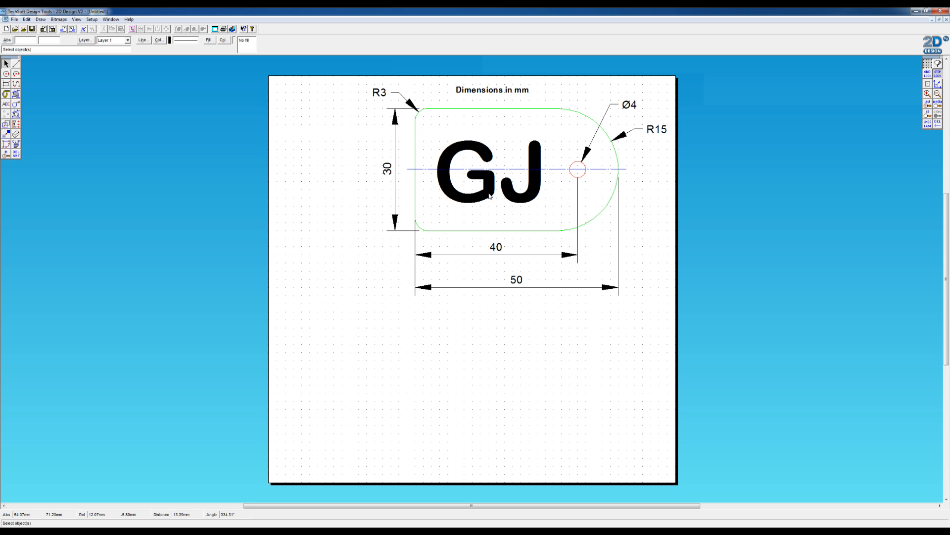
- Draw a horizontal line about 50 mm long near the bottom of the page as the key fob's lower edge
{"action": "left_click", "coordinate": [16, 64]}
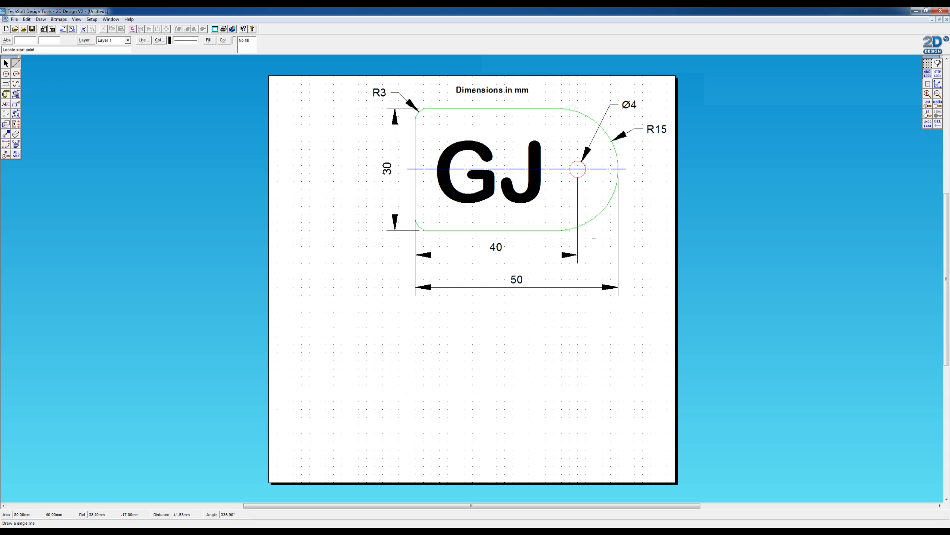
{"action": "left_click", "coordinate": [310, 458]}
{"action": "left_click", "coordinate": [513, 458]}
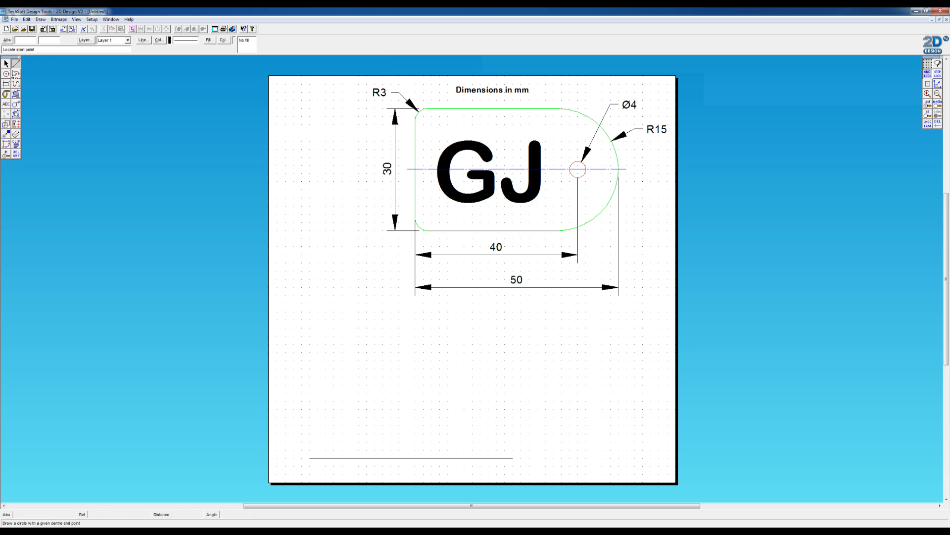
- Draw a 30 mm line at a 90° angle upward from the right end of the lower edge
{"action": "double_click", "coordinate": [16, 66]}
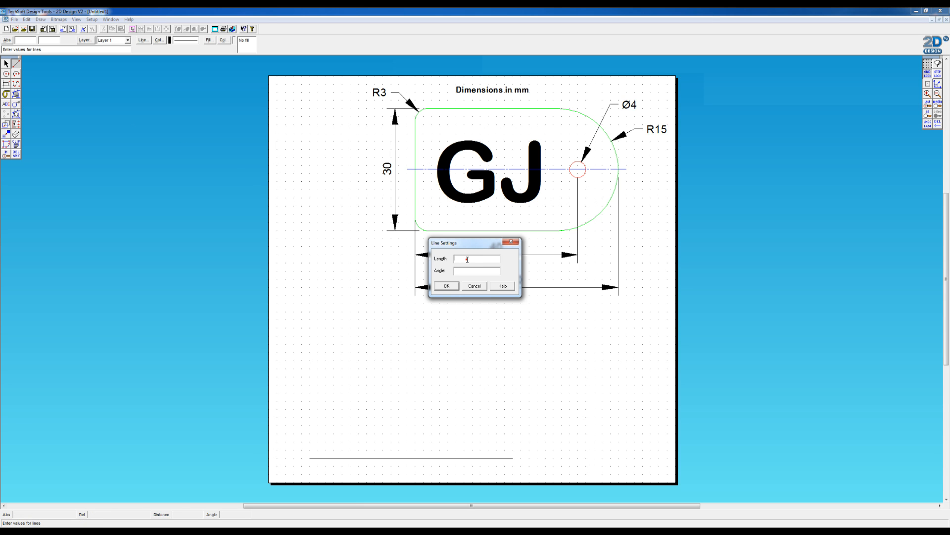
{"action": "type", "text": "30"}
{"action": "type", "text": "90"}
{"action": "left_click", "coordinate": [447, 285]}
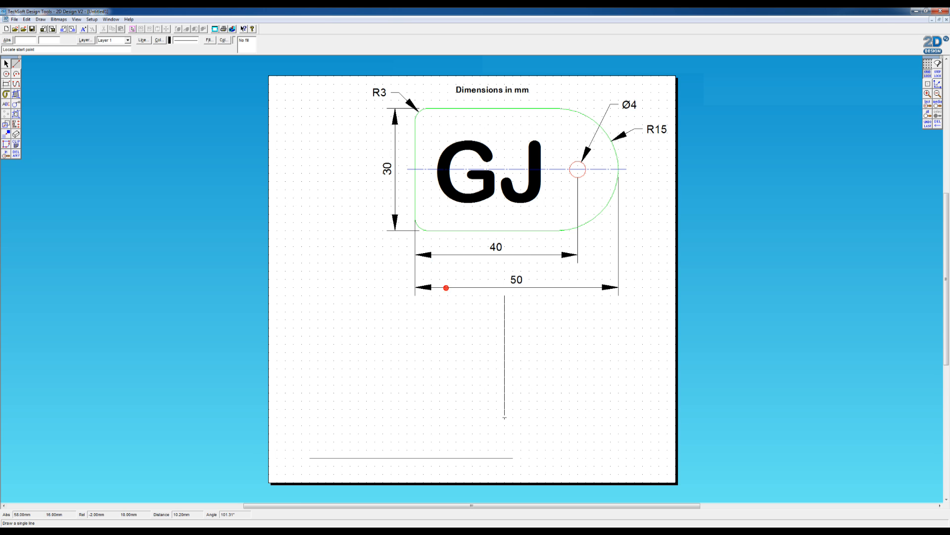
{"action": "left_click", "coordinate": [514, 457]}
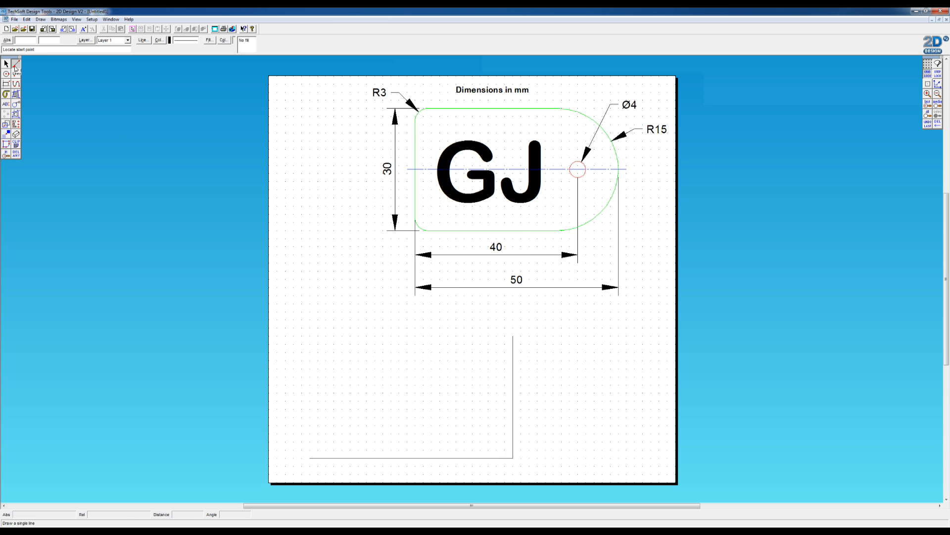
- Draw a 50 mm upper edge leftward from the right edge's top end, and close the rectangle with a vertical left edge
{"action": "left_click", "coordinate": [16, 63]}
{"action": "left_click", "coordinate": [463, 258]}
{"action": "type", "text": "50"}
{"action": "left_click", "coordinate": [478, 269]}
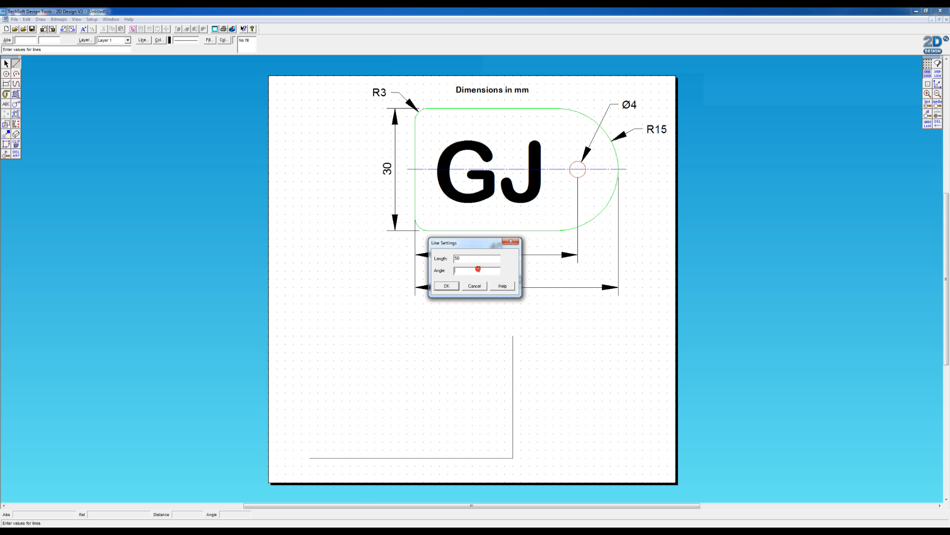
{"action": "left_click", "coordinate": [447, 286]}
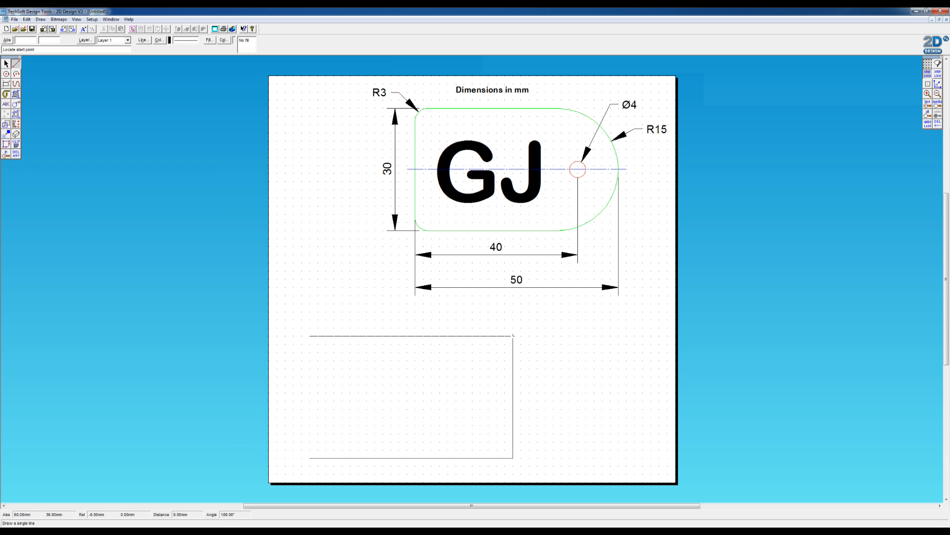
{"action": "left_click", "coordinate": [514, 335]}
{"action": "left_click", "coordinate": [309, 335]}
{"action": "left_click", "coordinate": [309, 458]}
- Draw a helper line 15 mm inward from the right edge near its top, and a vertical construction line down to the lower edge
{"action": "left_click", "coordinate": [511, 341]}
{"action": "left_click", "coordinate": [937, 74]}
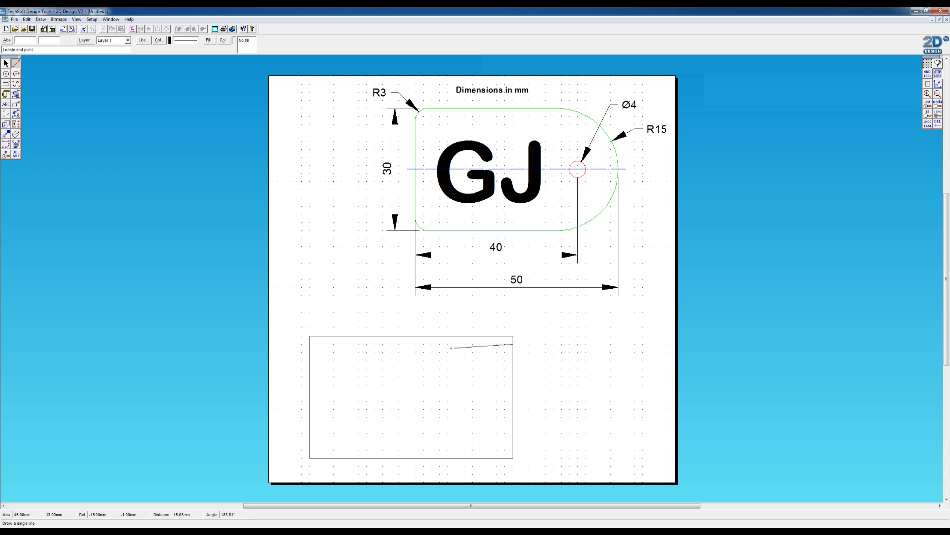
{"action": "left_click", "coordinate": [451, 343]}
{"action": "left_click", "coordinate": [452, 343]}
{"action": "left_click", "coordinate": [452, 458]}
- Draw a 15 mm vertical helper line up from the lower edge, and a horizontal line about 18 mm long across the vertical construction line
{"action": "left_click", "coordinate": [497, 457]}
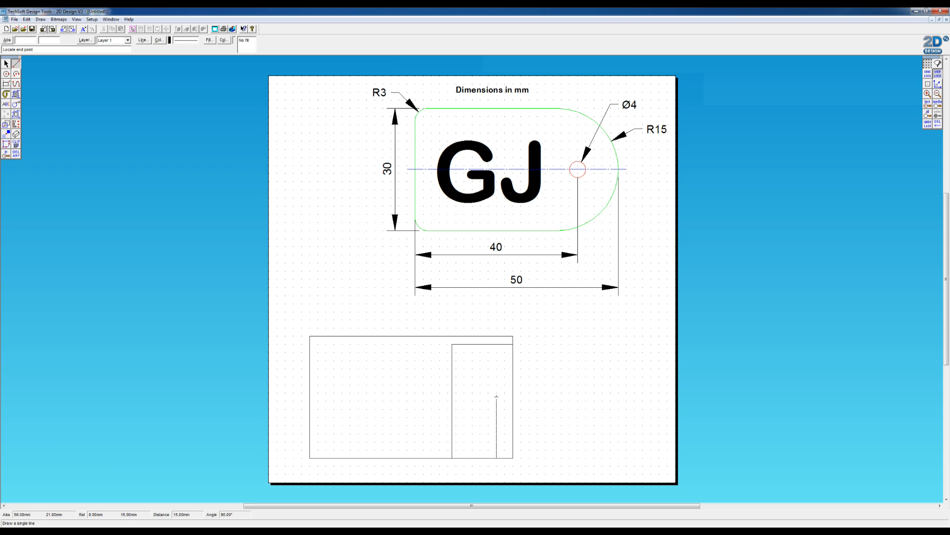
{"action": "left_click", "coordinate": [497, 396]}
{"action": "left_click", "coordinate": [423, 396]}
- Delete the short upper helper line and the 15 mm vertical helper line, keeping the two crossing construction lines
{"action": "left_click", "coordinate": [16, 154]}
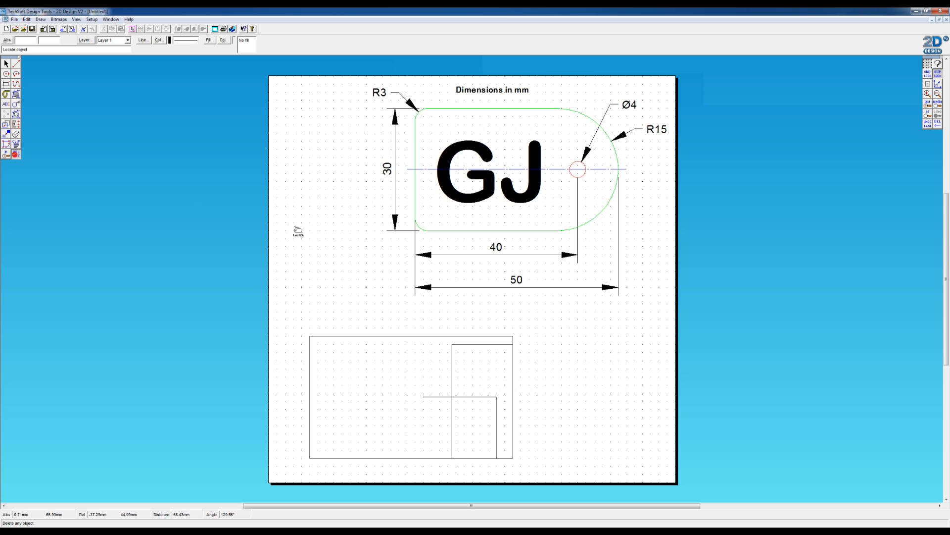
{"action": "left_click", "coordinate": [490, 344]}
{"action": "left_click", "coordinate": [498, 420]}
{"action": "left_click", "coordinate": [5, 64]}
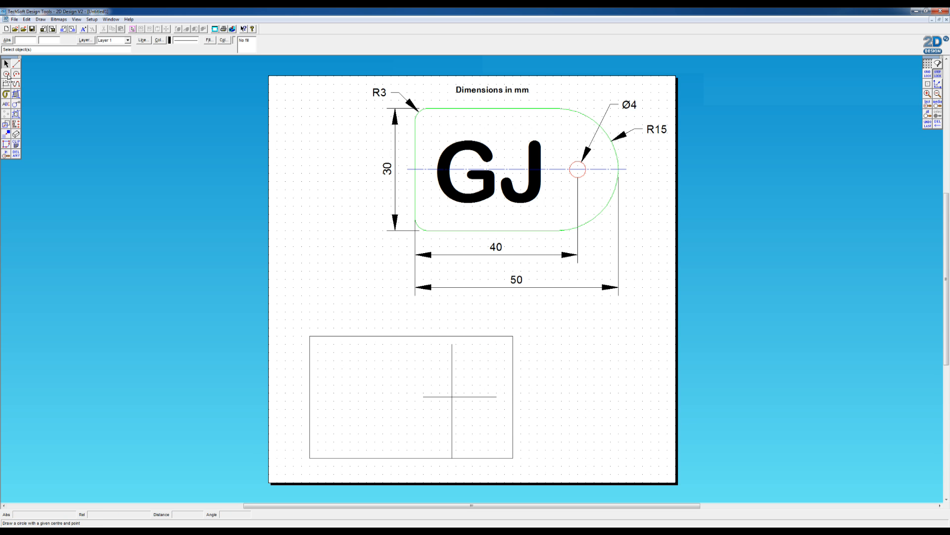
- Place a 15 mm radius circle centred on the crossing of the two construction lines, with attachment to intersections enabled
{"action": "left_click", "coordinate": [7, 75]}
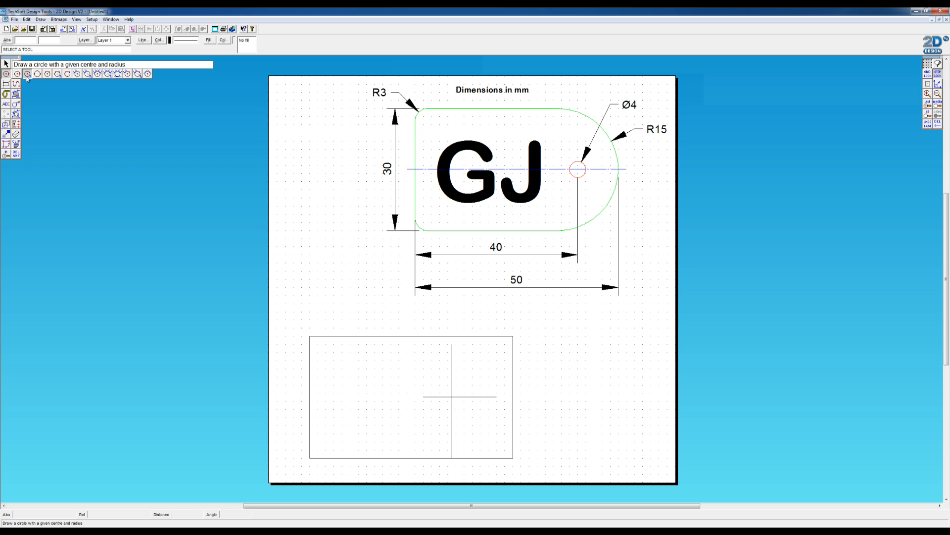
{"action": "left_click", "coordinate": [27, 74]}
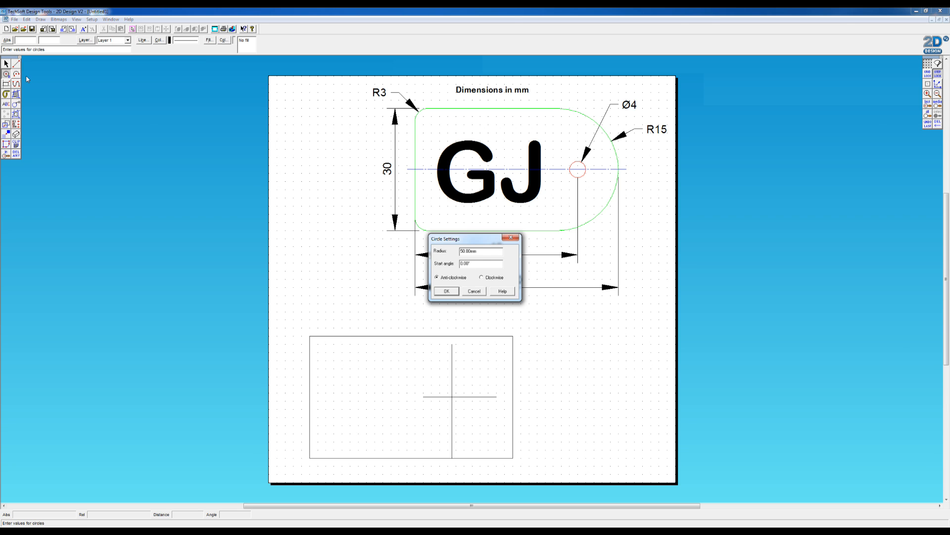
{"action": "left_click_drag", "start_coordinate": [458, 242], "coordinate": [312, 268]}
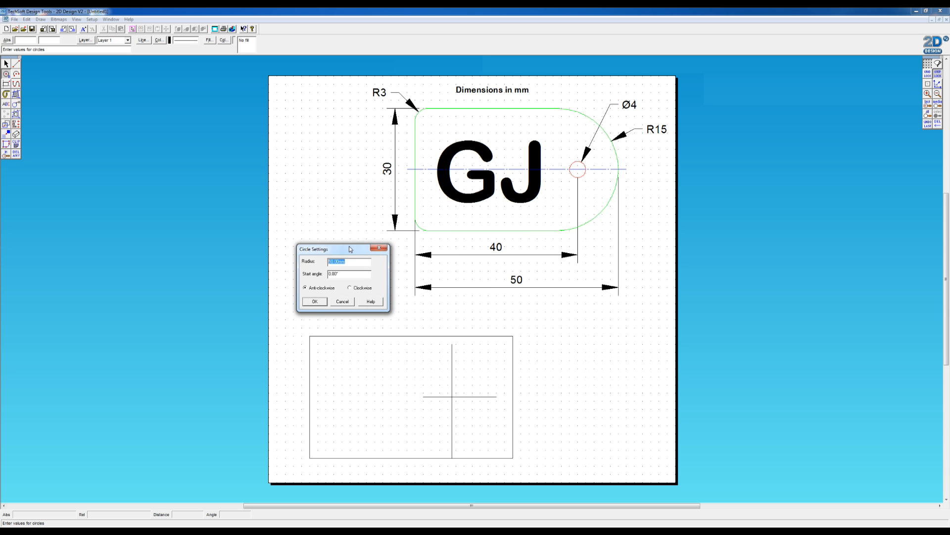
{"action": "type", "text": "15"}
{"action": "left_click", "coordinate": [312, 302]}
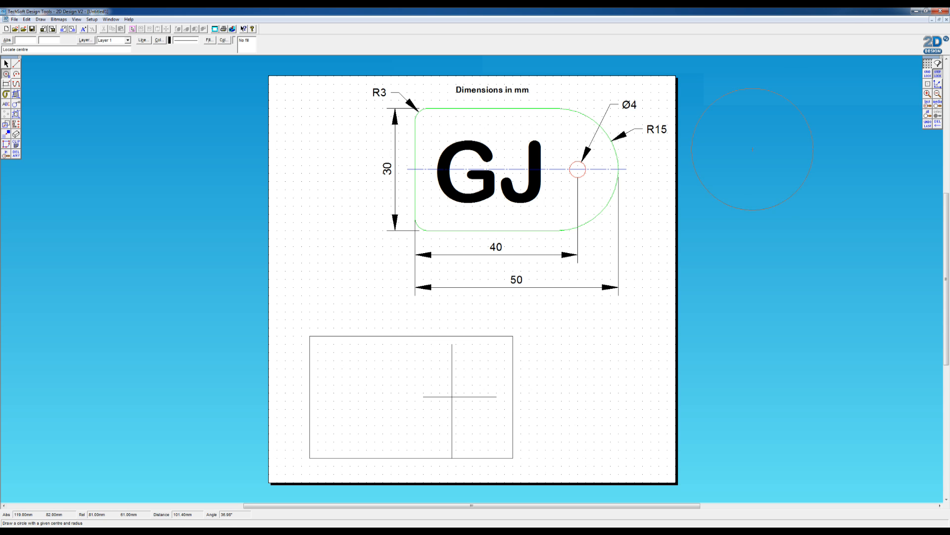
{"action": "left_click", "coordinate": [938, 74]}
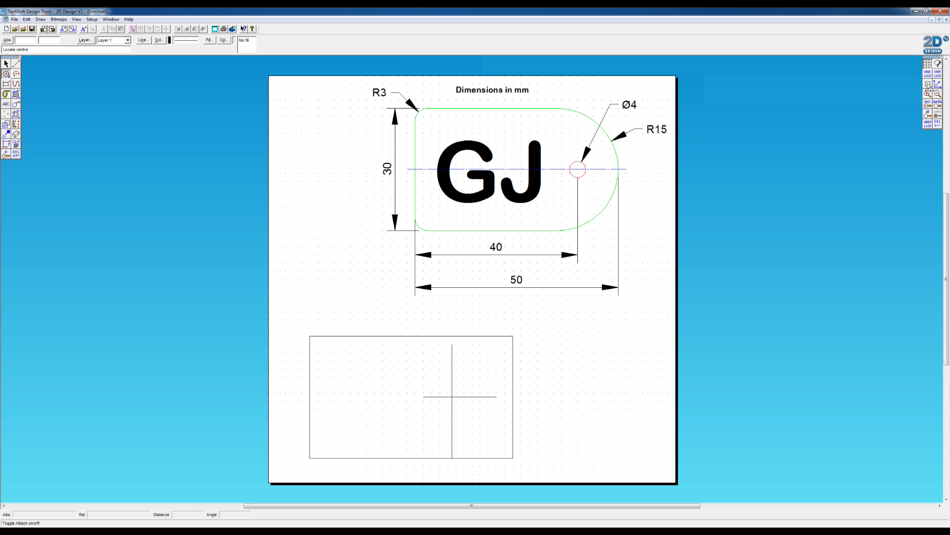
{"action": "right_click", "coordinate": [928, 84]}
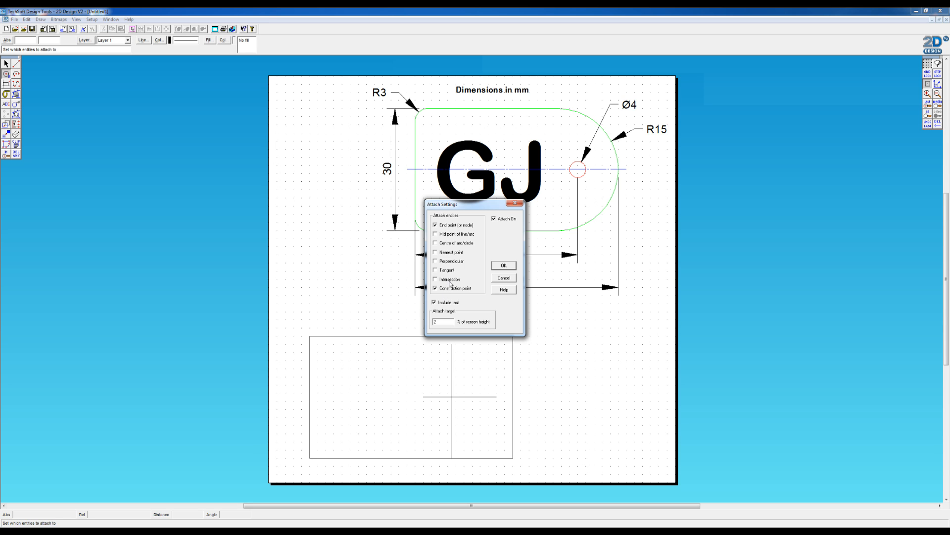
{"action": "left_click", "coordinate": [504, 266]}
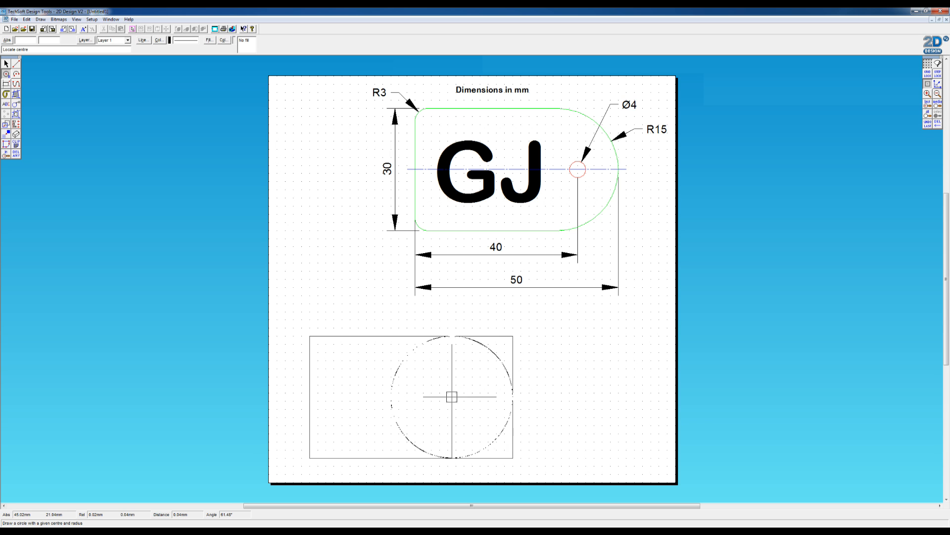
{"action": "left_click", "coordinate": [451, 397]}
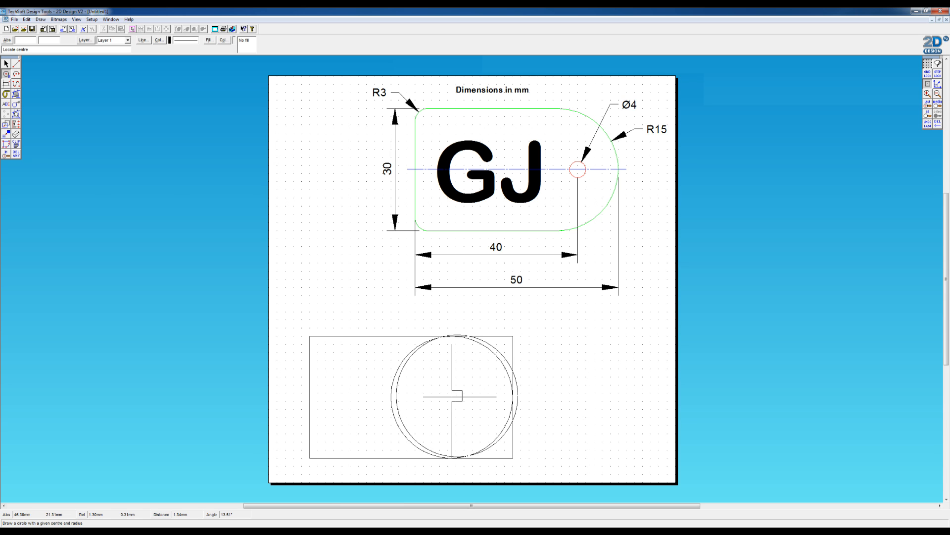
- Turn off attachment to intersections and stop placing circles
{"action": "right_click", "coordinate": [928, 83]}
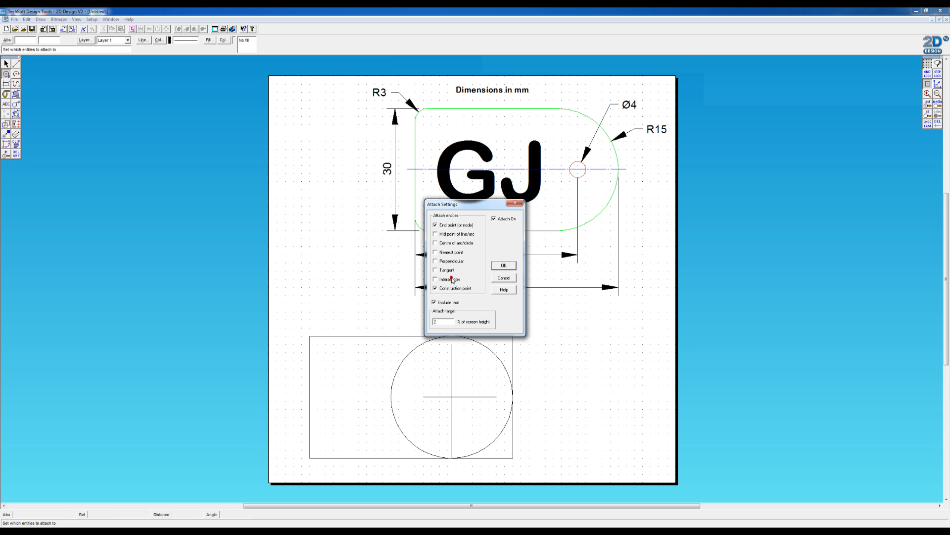
{"action": "left_click", "coordinate": [503, 266]}
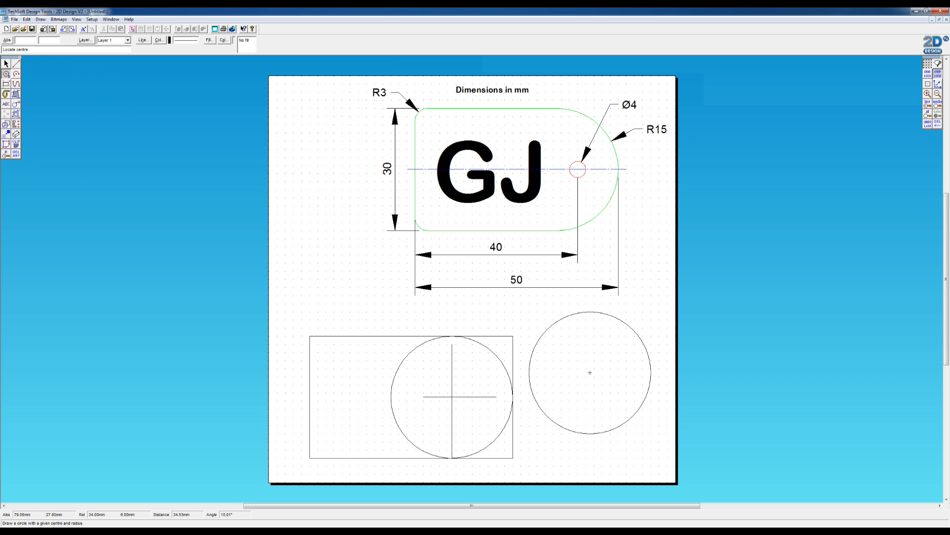
{"action": "key", "text": "Escape"}
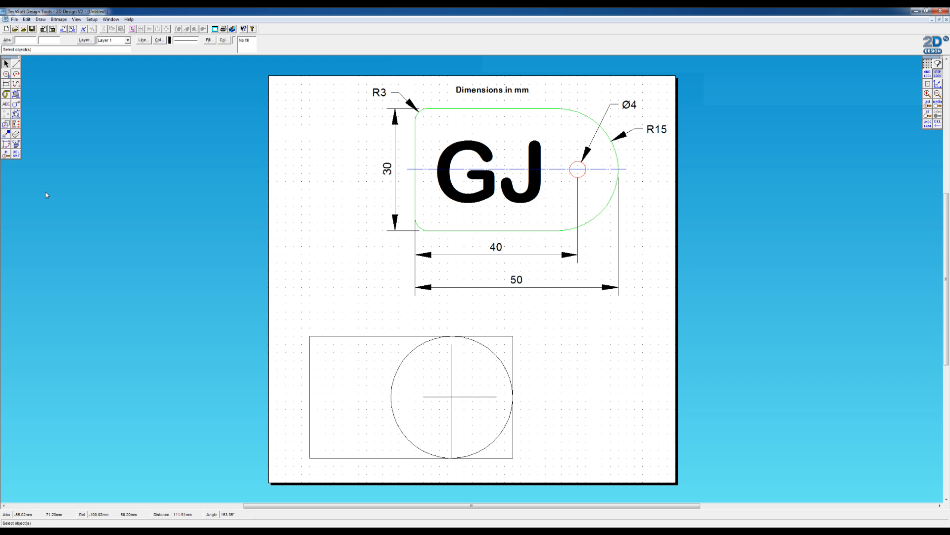
- Delete the vertical construction line and extend the horizontal centre line slightly past the left and right edges of the rectangle
{"action": "left_click", "coordinate": [17, 154]}
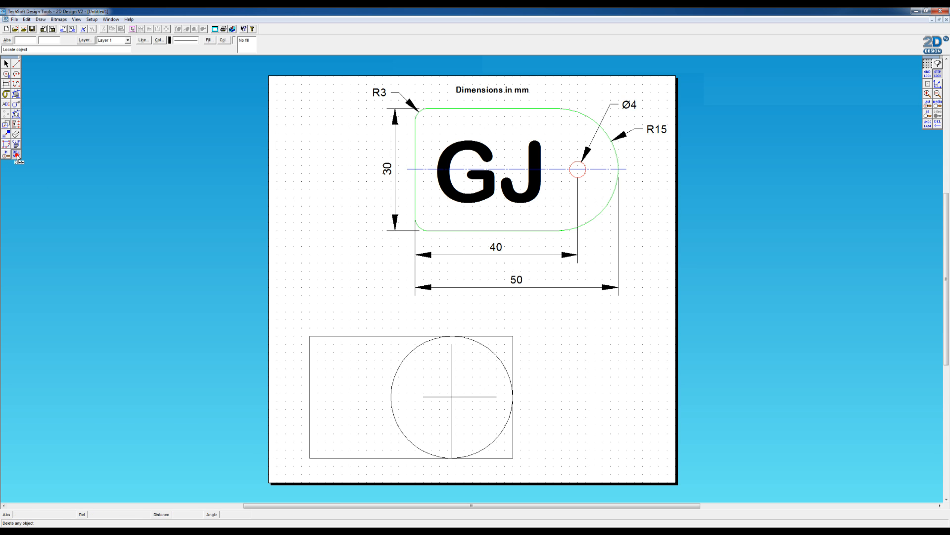
{"action": "left_click", "coordinate": [455, 427]}
{"action": "left_click", "coordinate": [6, 64]}
{"action": "left_click", "coordinate": [449, 397]}
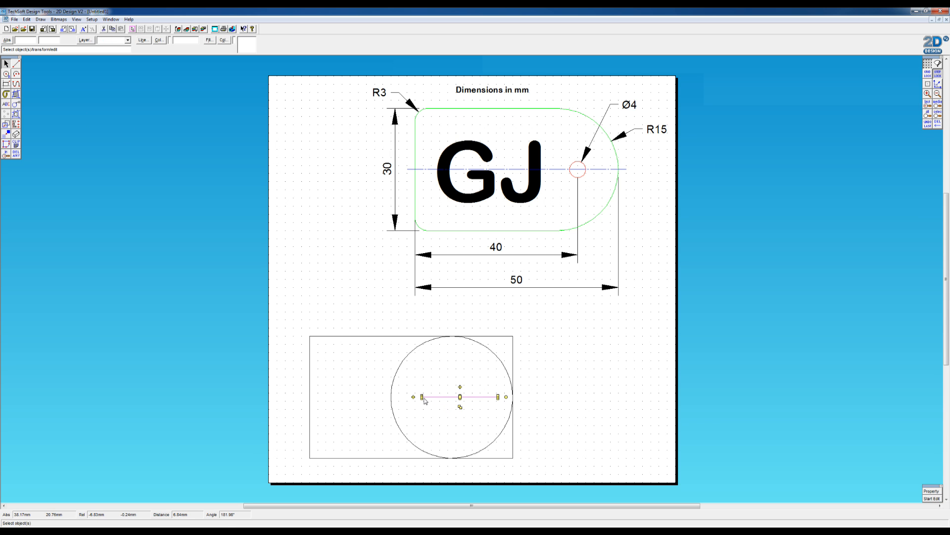
{"action": "left_click_drag", "start_coordinate": [422, 397], "coordinate": [306, 402]}
{"action": "left_click_drag", "start_coordinate": [498, 396], "coordinate": [522, 396]}
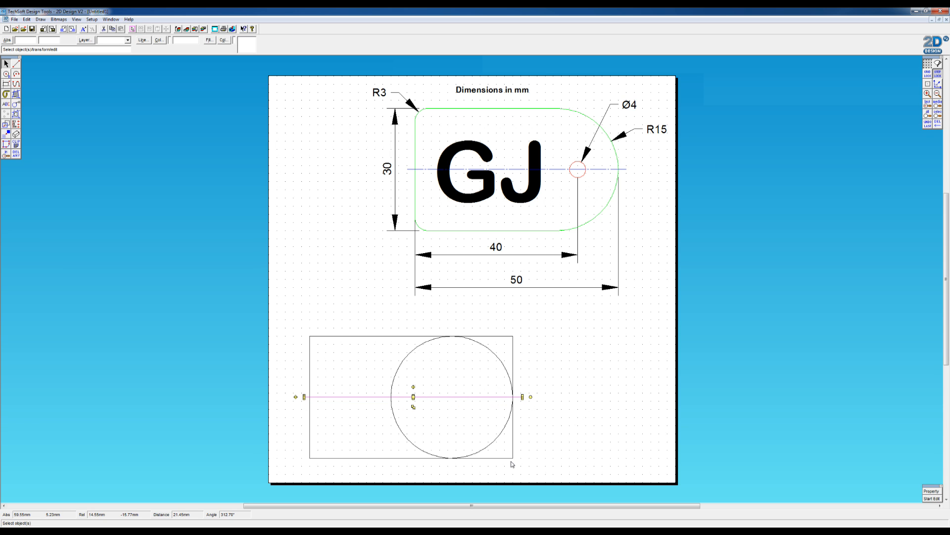
{"action": "left_click", "coordinate": [547, 410]}
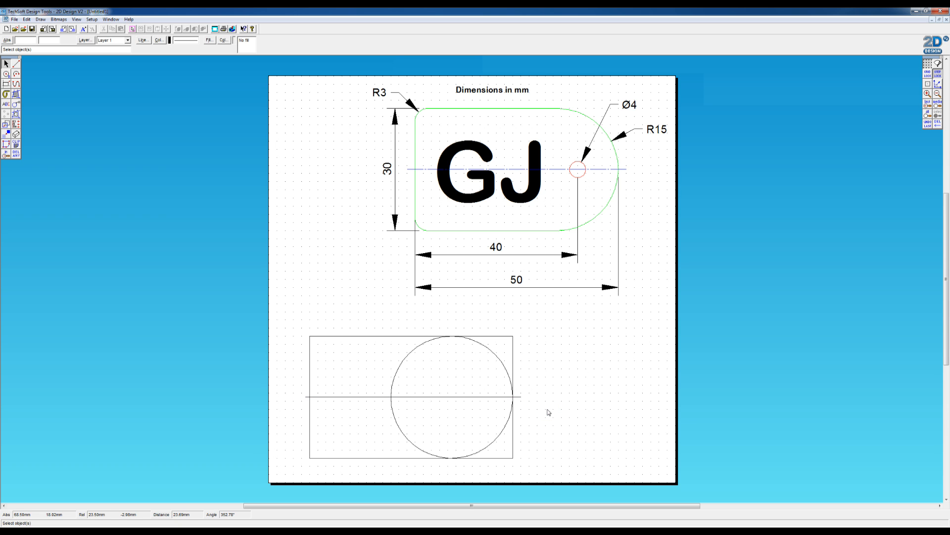
{"action": "left_click", "coordinate": [479, 398]}
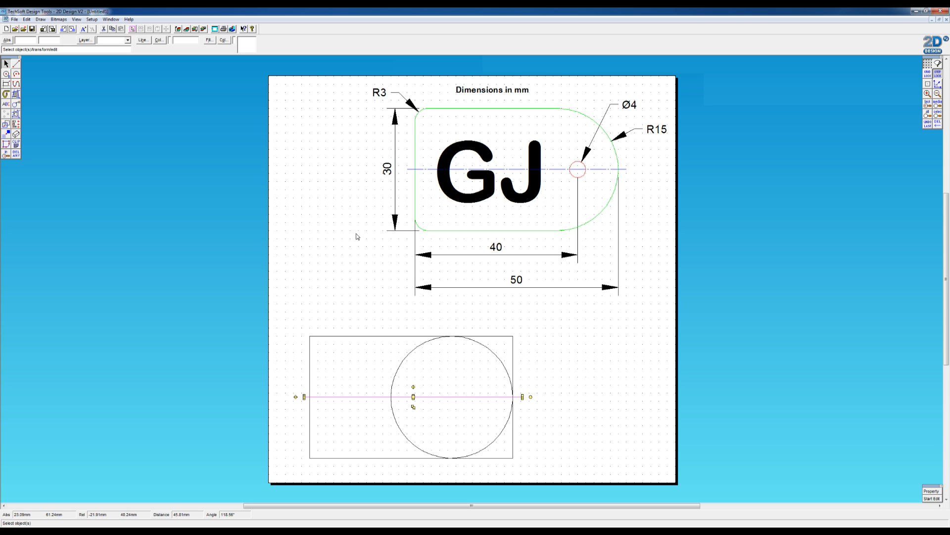
{"action": "left_click", "coordinate": [110, 180]}
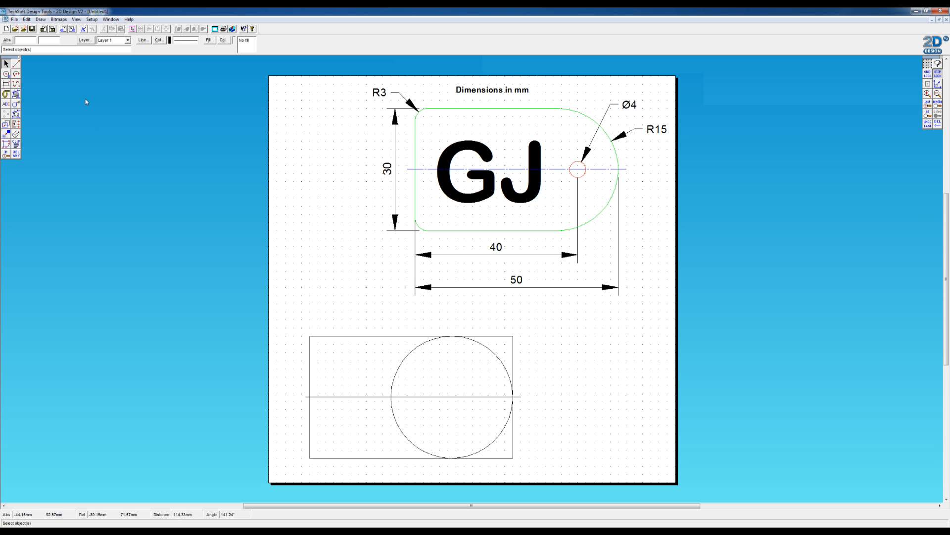
- Fillet the upper-left and lower-left corners of the rectangle with a 3 mm radius
{"action": "left_click", "coordinate": [17, 77]}
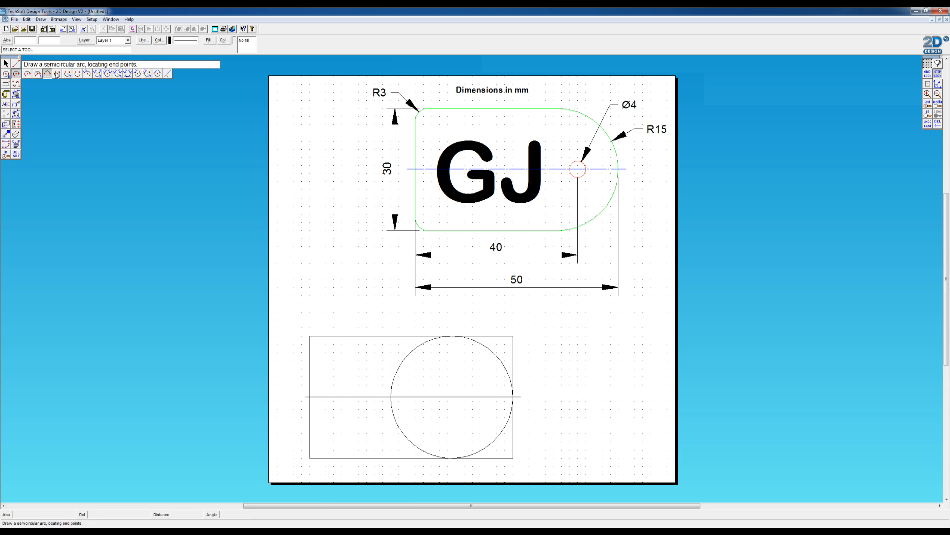
{"action": "left_click", "coordinate": [168, 73]}
{"action": "double_click", "coordinate": [490, 262]}
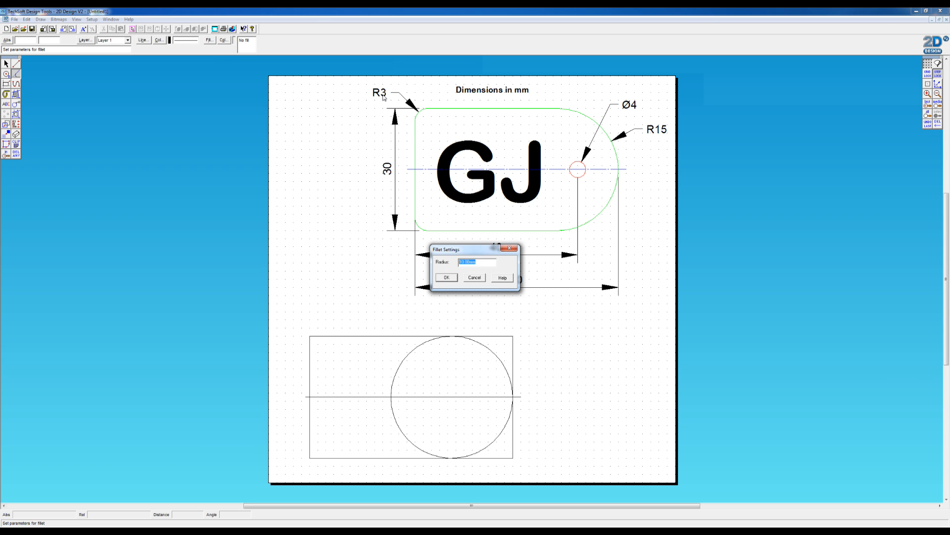
{"action": "type", "text": "3"}
{"action": "key", "text": "Return"}
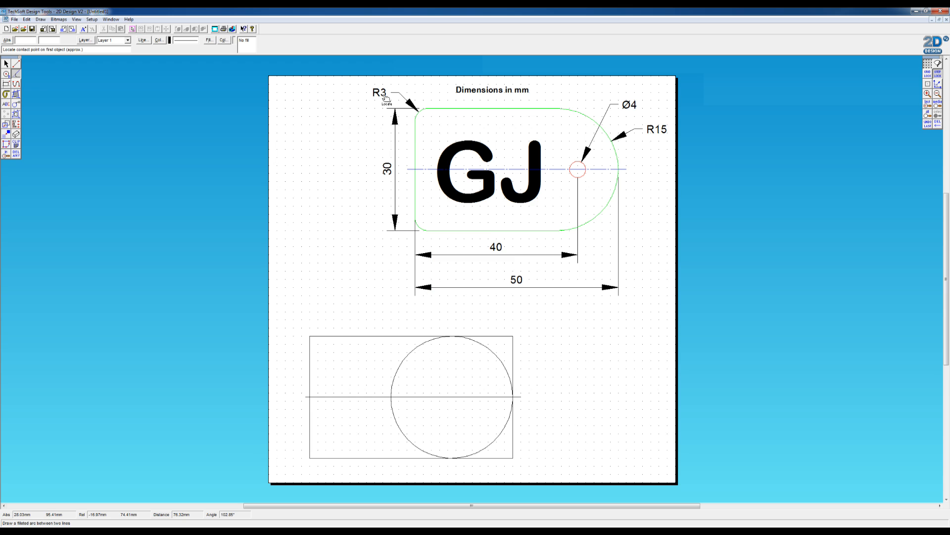
{"action": "left_click", "coordinate": [318, 337]}
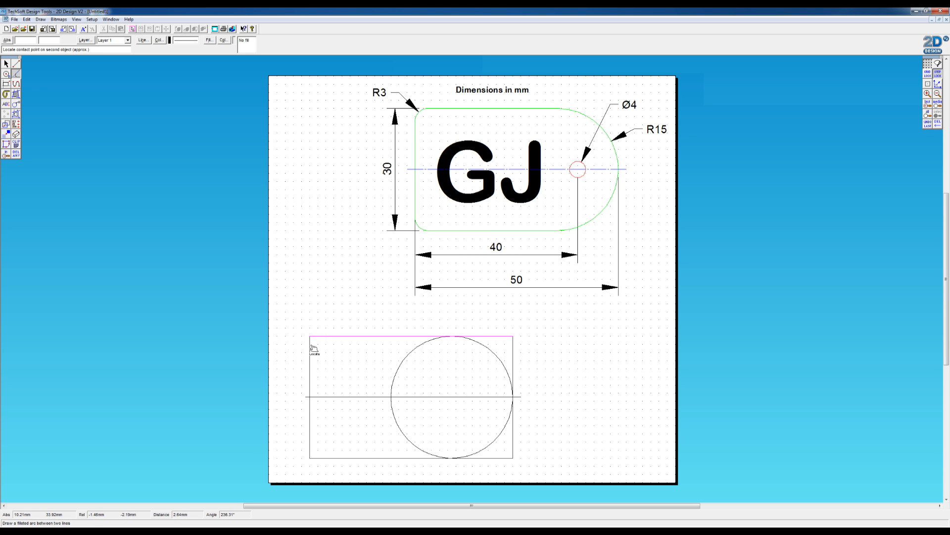
{"action": "left_click", "coordinate": [310, 345]}
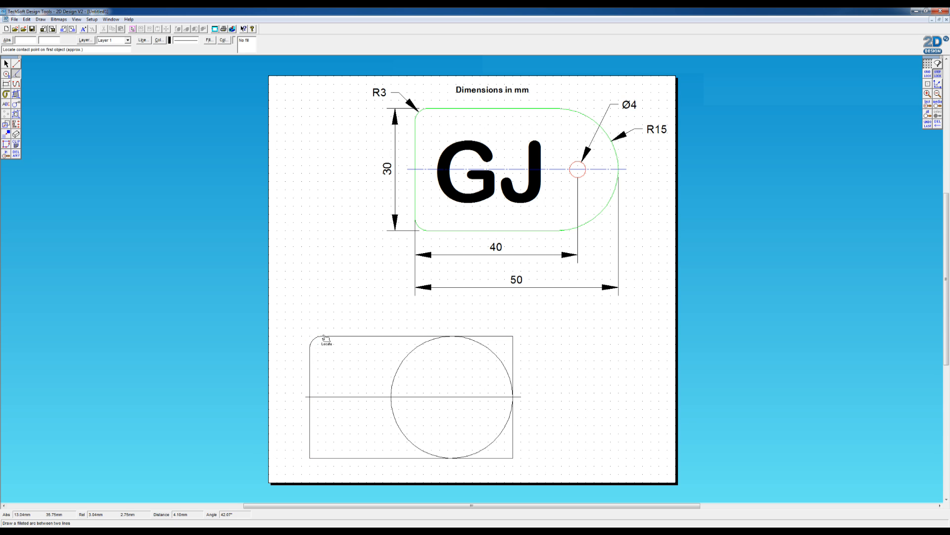
{"action": "left_click", "coordinate": [311, 447]}
{"action": "left_click", "coordinate": [317, 459]}
- Try deleting the upper edge as a whole object, and undo the deletion
{"action": "left_click", "coordinate": [15, 156]}
{"action": "left_click", "coordinate": [500, 337]}
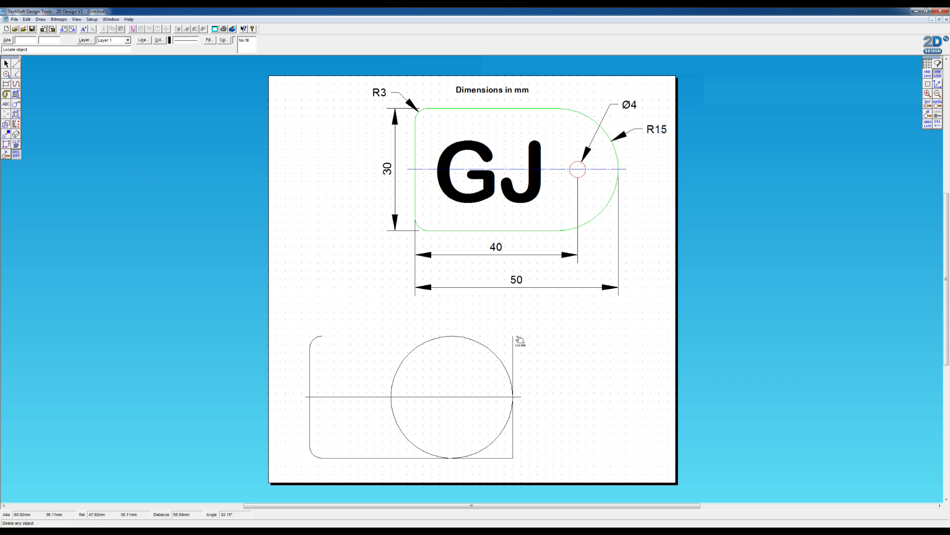
{"action": "left_click", "coordinate": [27, 19]}
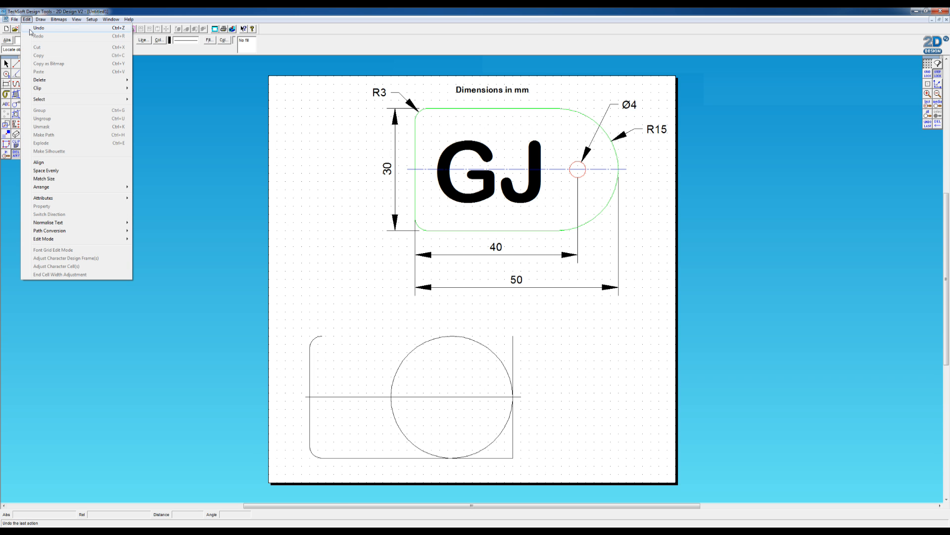
{"action": "left_click", "coordinate": [30, 32]}
- Delete the edge parts outside the circle at the right corners and the circle's left half, using deletion between the nearest two intersections
{"action": "mouse_move", "coordinate": [18, 155]}
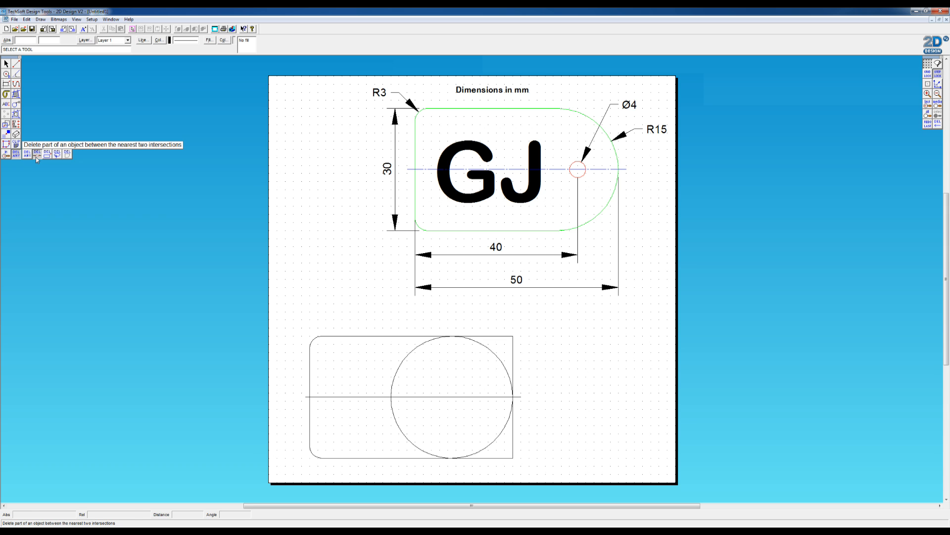
{"action": "left_click", "coordinate": [37, 155]}
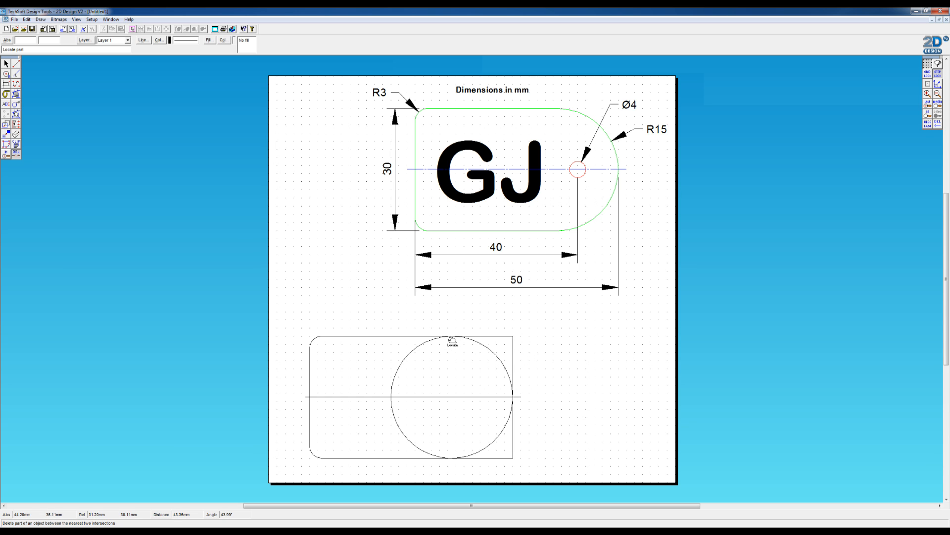
{"action": "left_click", "coordinate": [486, 337]}
{"action": "left_click", "coordinate": [513, 365]}
{"action": "left_click", "coordinate": [514, 435]}
{"action": "left_click", "coordinate": [510, 459]}
{"action": "left_click", "coordinate": [398, 367]}
{"action": "left_click", "coordinate": [401, 427]}
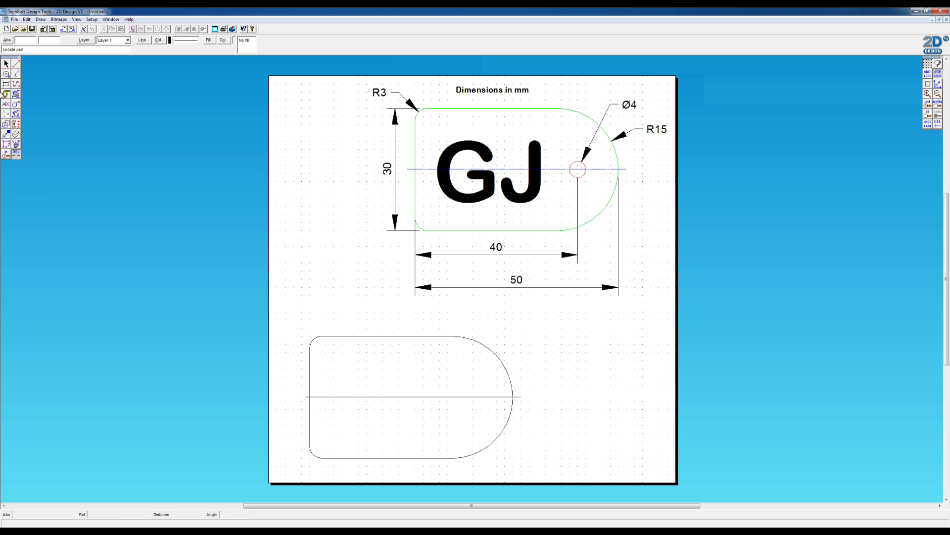
{"action": "key", "text": "Escape"}
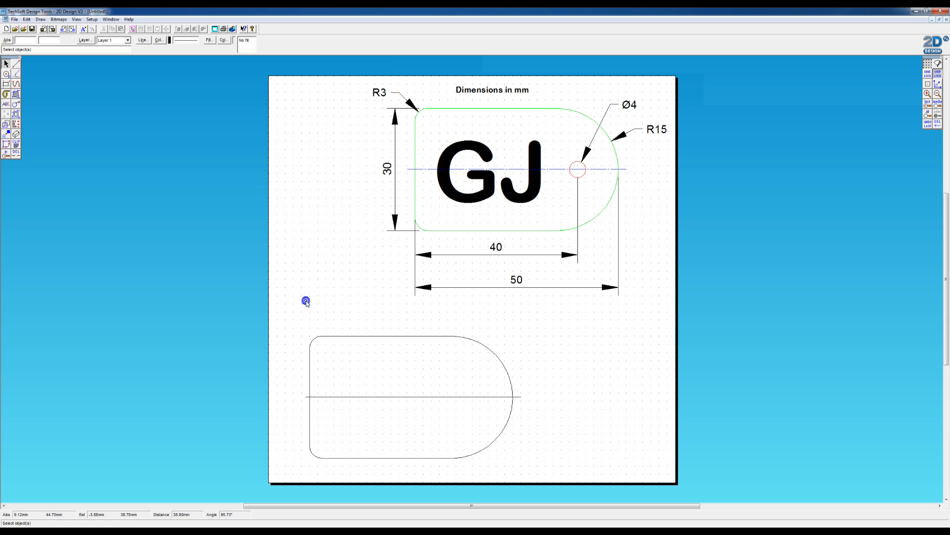
{"action": "left_click", "coordinate": [505, 373]}
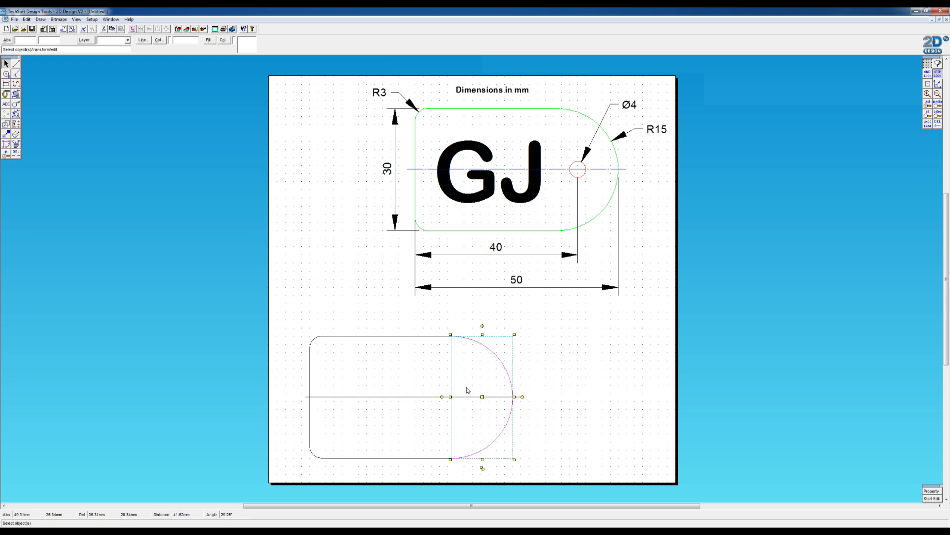
{"action": "left_click", "coordinate": [536, 386]}
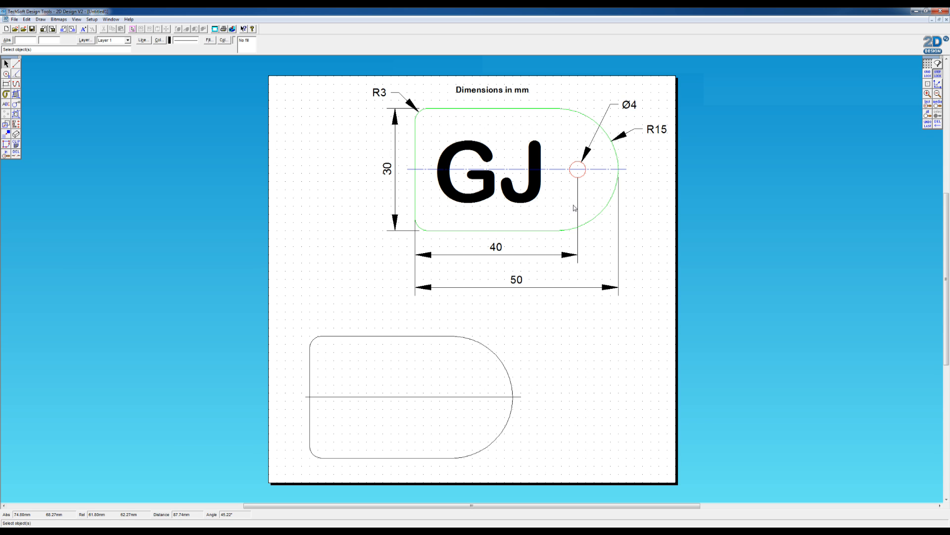
- Draw a 40 mm horizontal helper line from the fob's straight edge and, at its end, a vertical line about 12 mm long across the centre line
{"action": "left_click", "coordinate": [17, 64]}
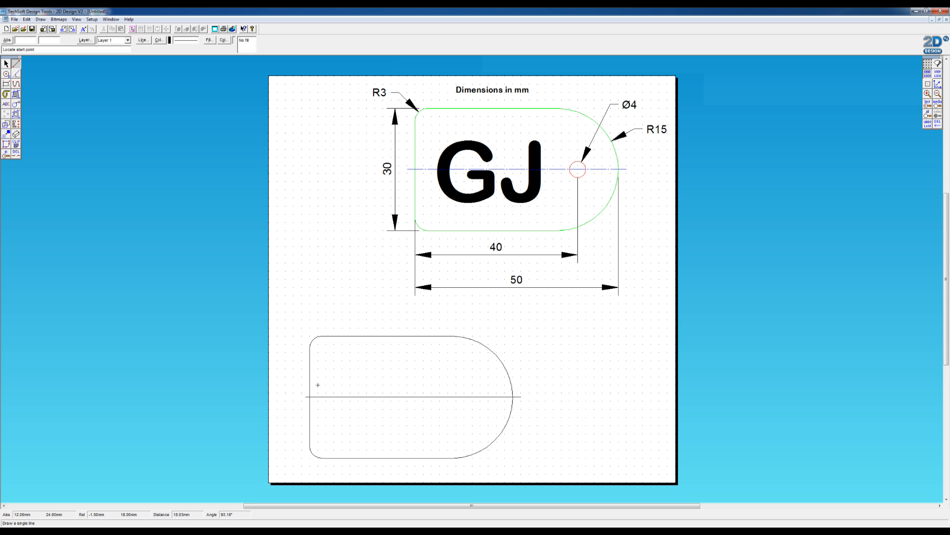
{"action": "left_click", "coordinate": [311, 419]}
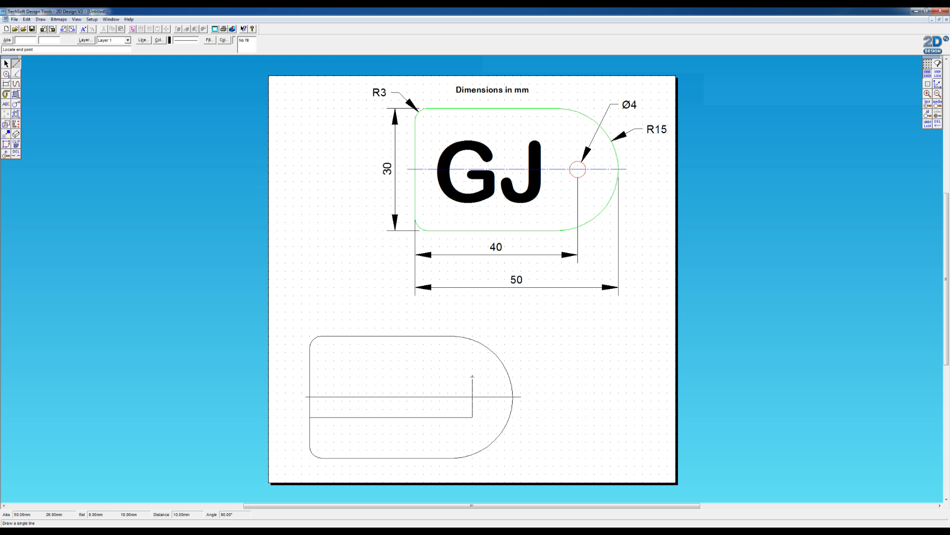
{"action": "left_click", "coordinate": [472, 368]}
- Delete the 40 mm horizontal helper line below the centre line as a whole object
{"action": "left_click", "coordinate": [16, 154]}
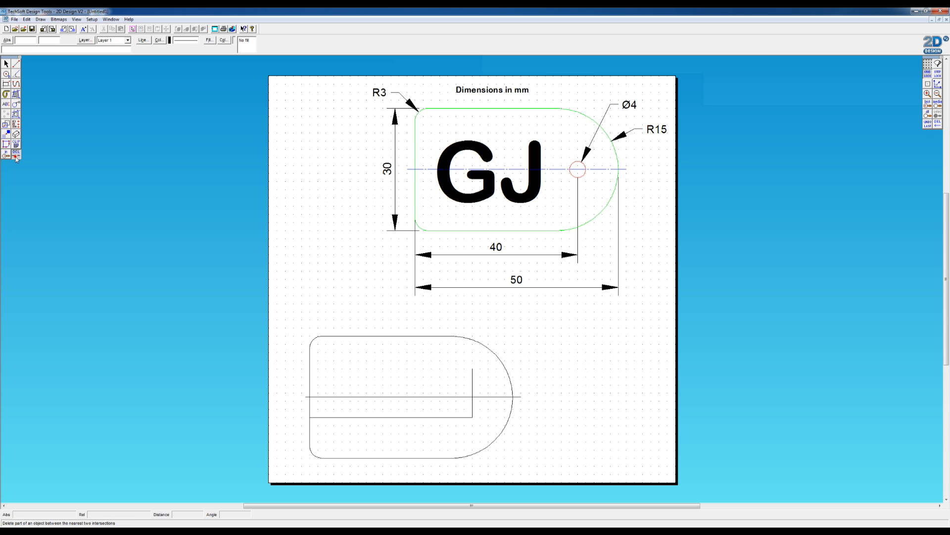
{"action": "left_click", "coordinate": [27, 156]}
{"action": "left_click", "coordinate": [427, 417]}
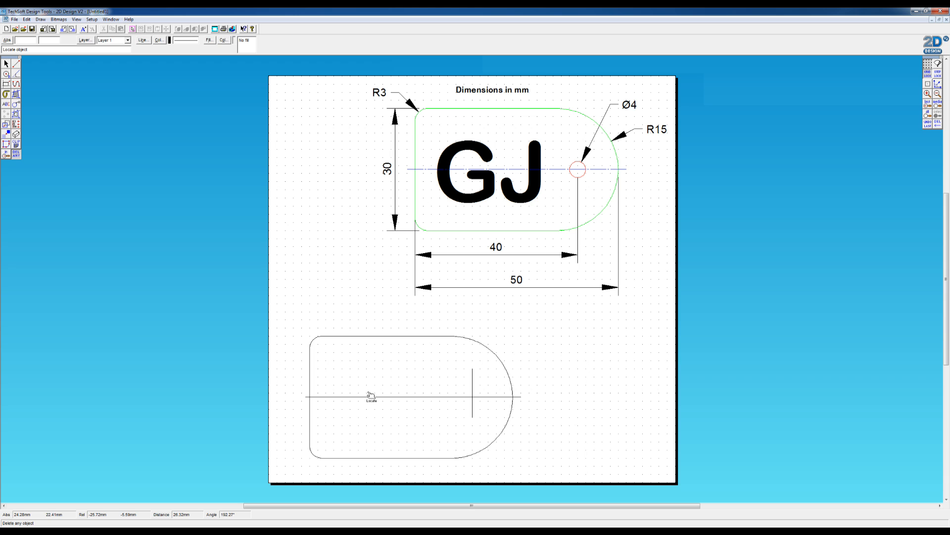
- Add Intersection to the attach entities in the attach settings
{"action": "right_click", "coordinate": [929, 84]}
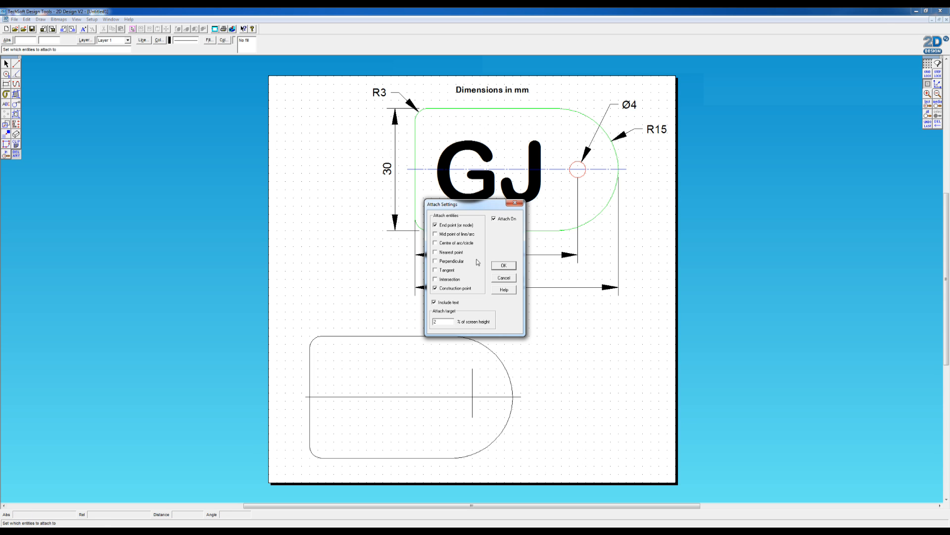
{"action": "left_click", "coordinate": [452, 279]}
{"action": "left_click", "coordinate": [496, 267]}
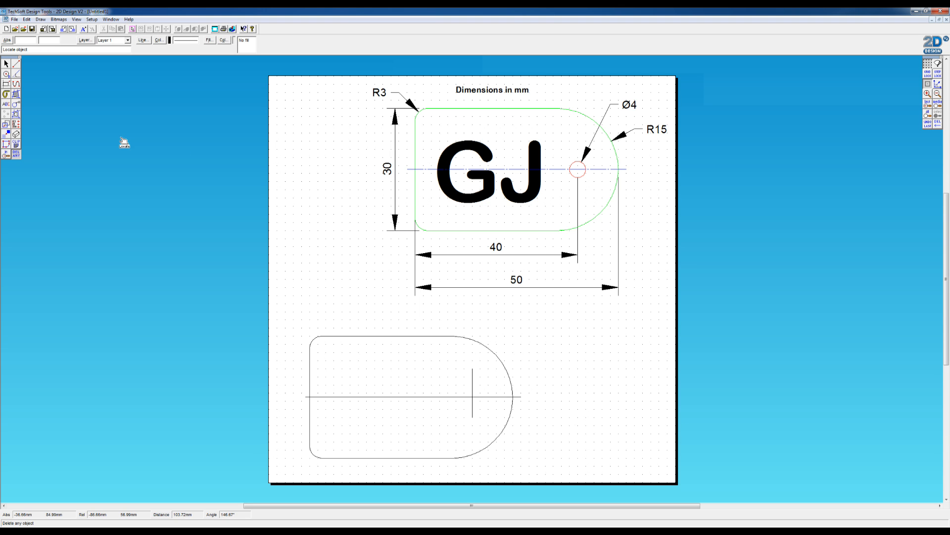
- Draw a circle of radius 2 mm centred where the short vertical line crosses the centre line
{"action": "left_click", "coordinate": [6, 75]}
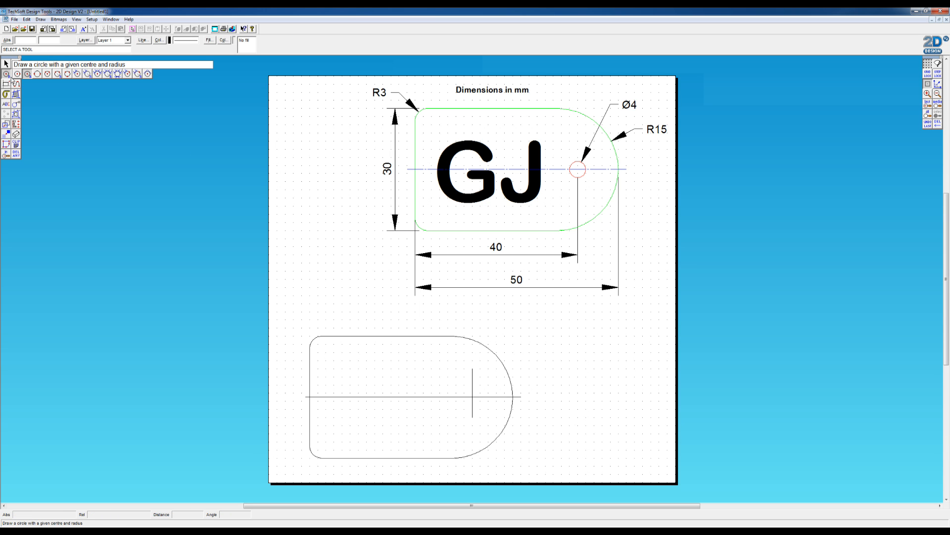
{"action": "left_click", "coordinate": [30, 76]}
{"action": "double_click", "coordinate": [486, 254]}
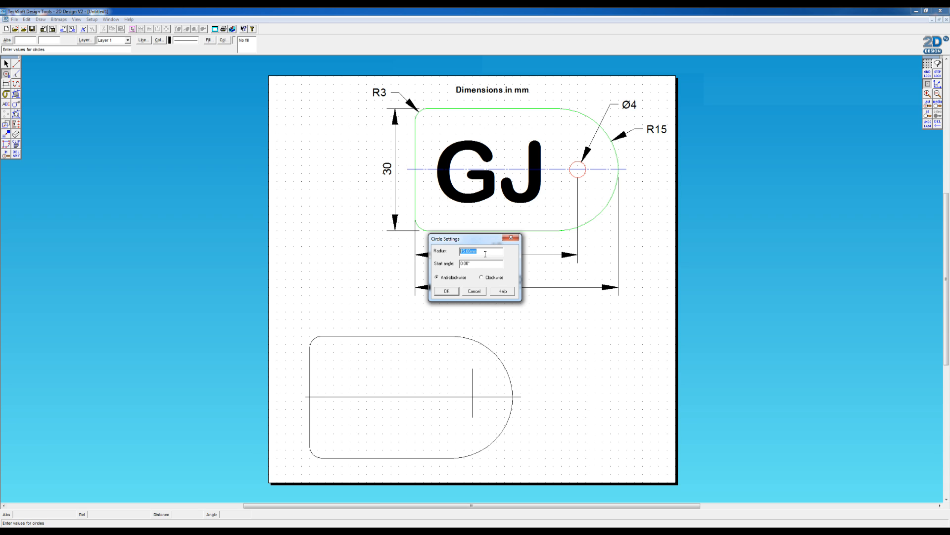
{"action": "type", "text": "2"}
{"action": "left_click", "coordinate": [453, 290]}
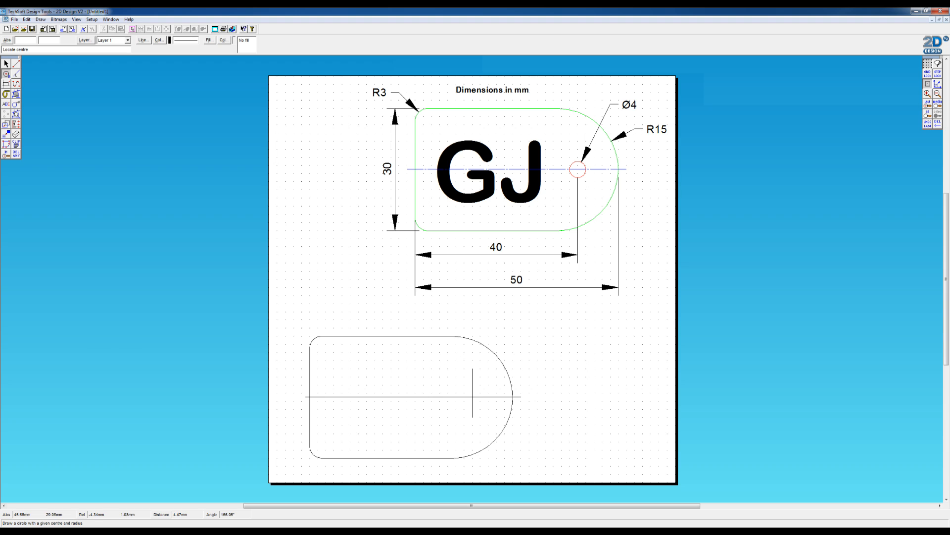
{"action": "left_click", "coordinate": [472, 396]}
{"action": "right_click", "coordinate": [933, 89]}
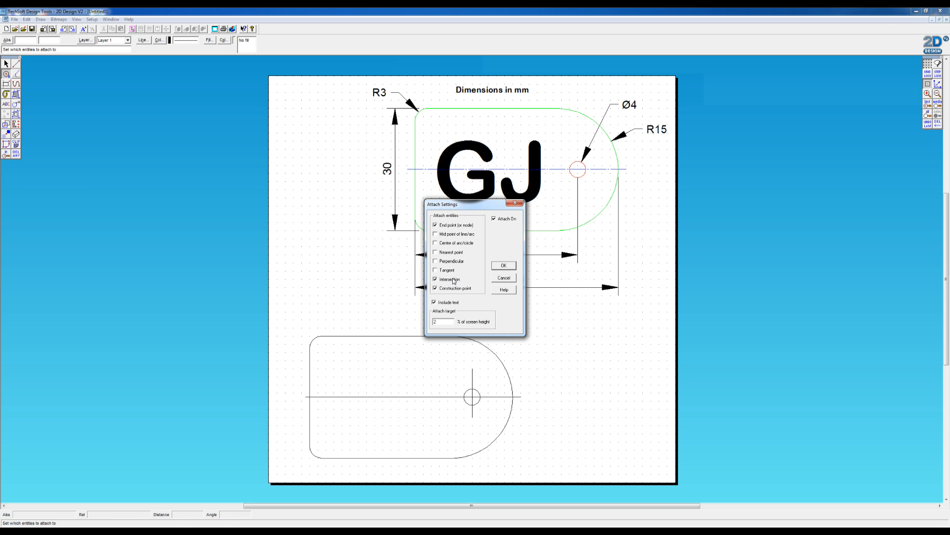
{"action": "left_click", "coordinate": [504, 265]}
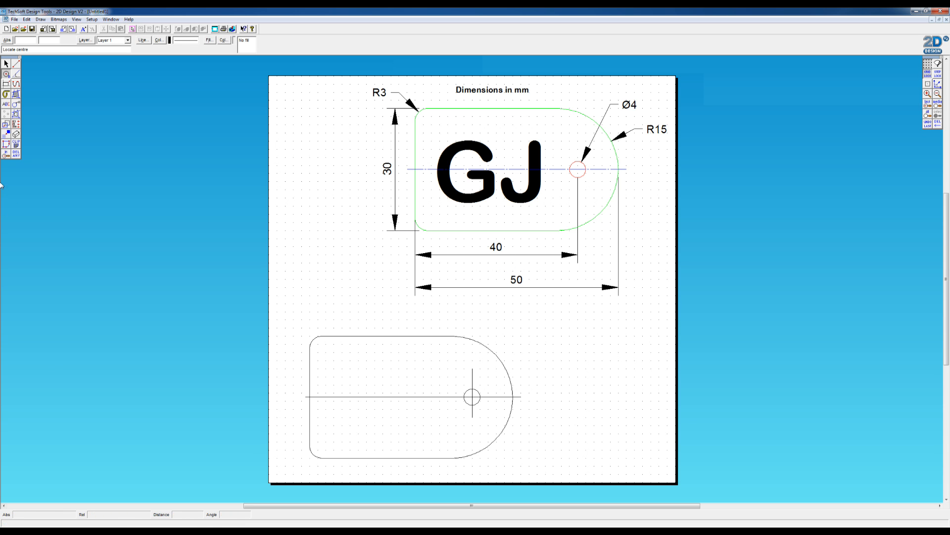
- Delete the short vertical construction line through the 4 mm hole as a whole object
{"action": "key", "text": "Escape"}
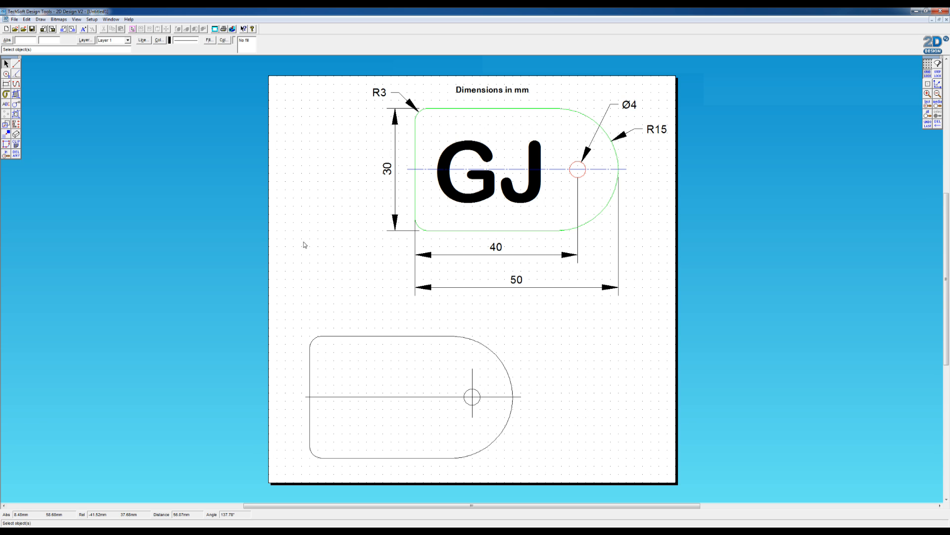
{"action": "left_click", "coordinate": [17, 155]}
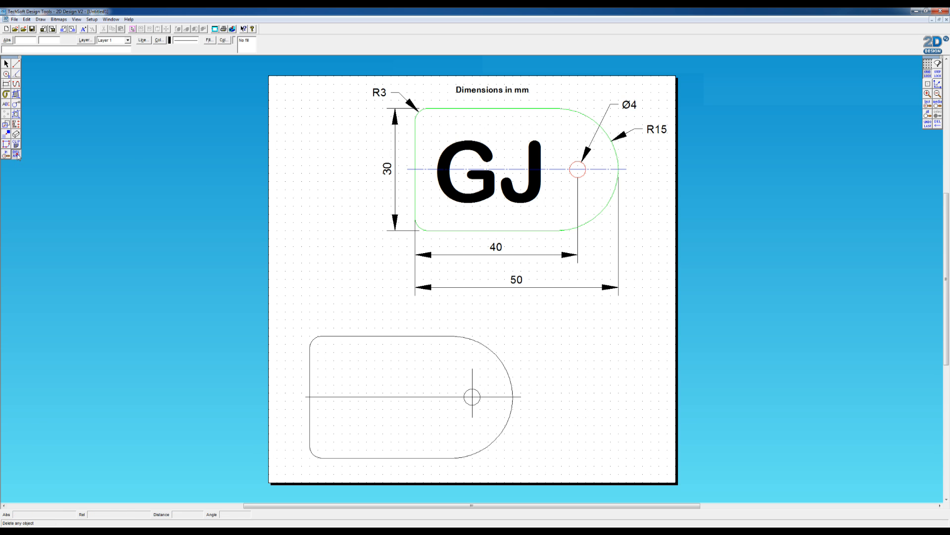
{"action": "left_click", "coordinate": [472, 381]}
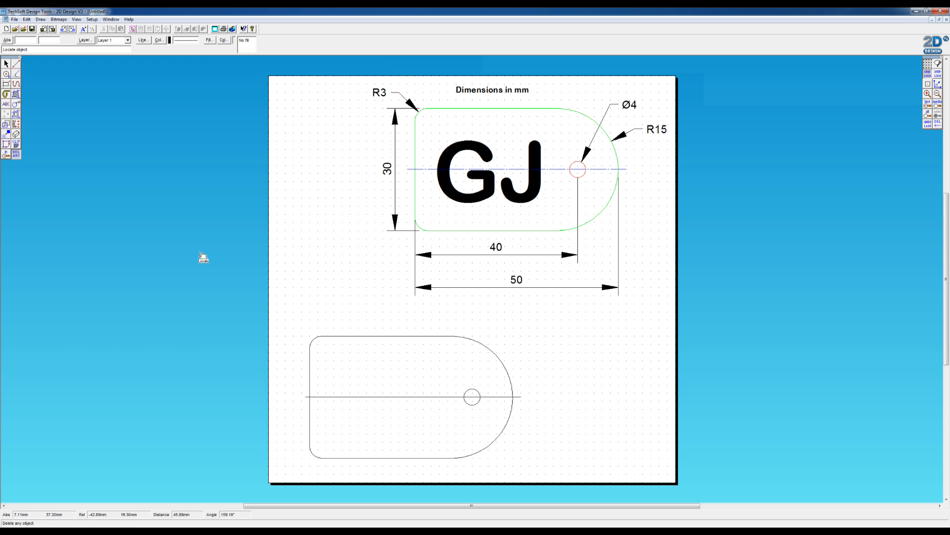
{"action": "left_click", "coordinate": [7, 64]}
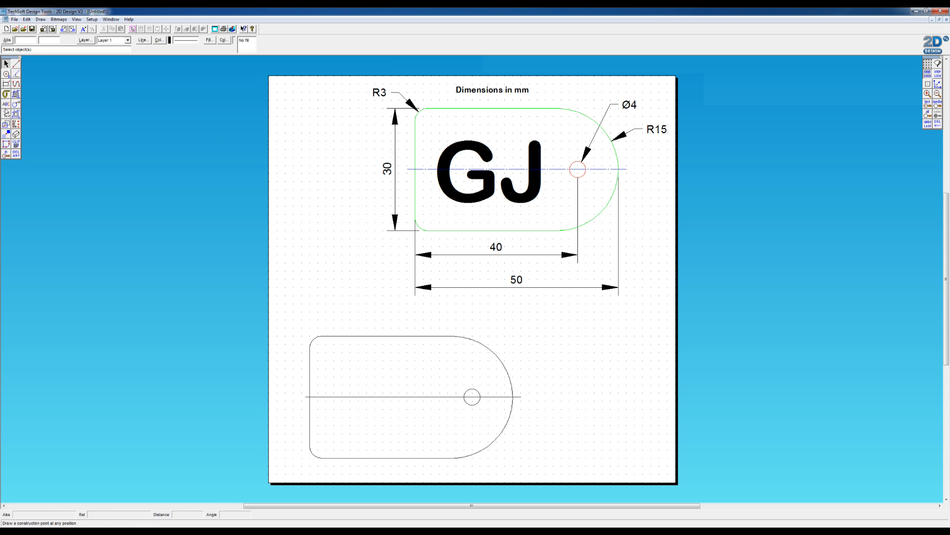
- Start a linear text reading GJ inside the lower fob near its straight edge, and open the text settings
{"action": "left_click", "coordinate": [6, 105]}
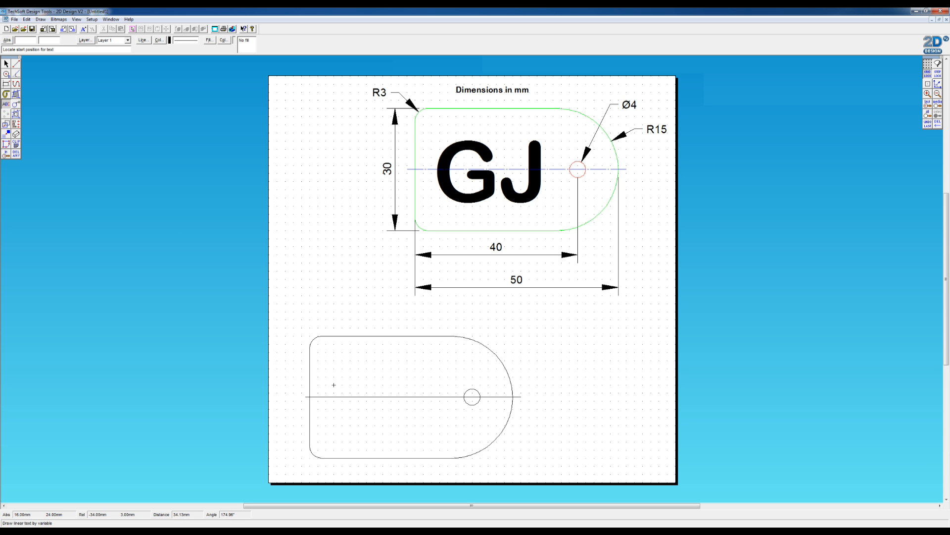
{"action": "left_click", "coordinate": [331, 387]}
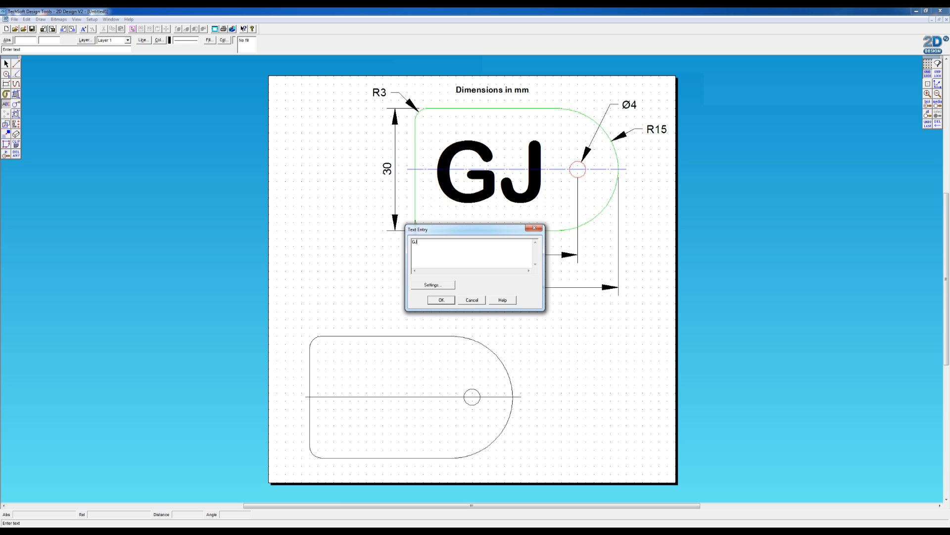
{"action": "left_click", "coordinate": [442, 289]}
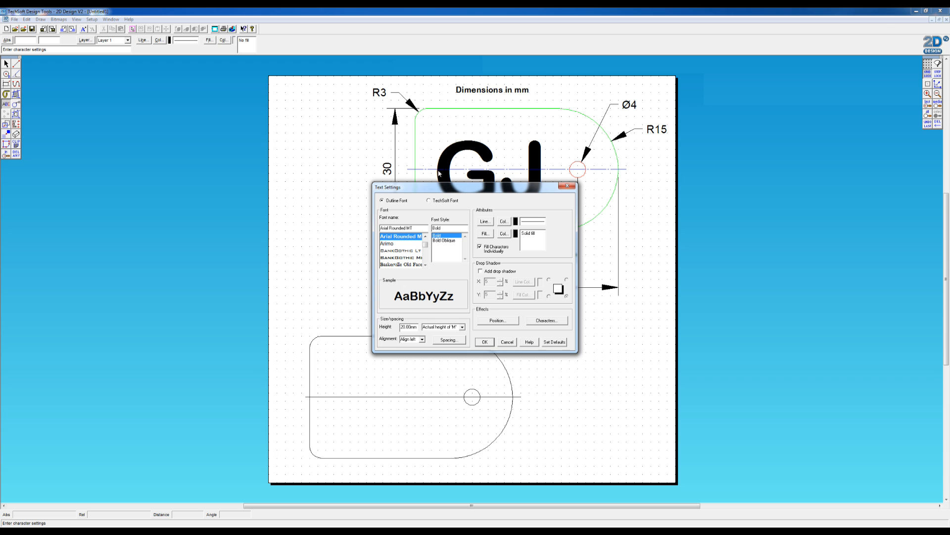
- Look through the available fonts in the text settings, with the settings window moved off the text entry
{"action": "left_click_drag", "start_coordinate": [441, 187], "coordinate": [547, 248]}
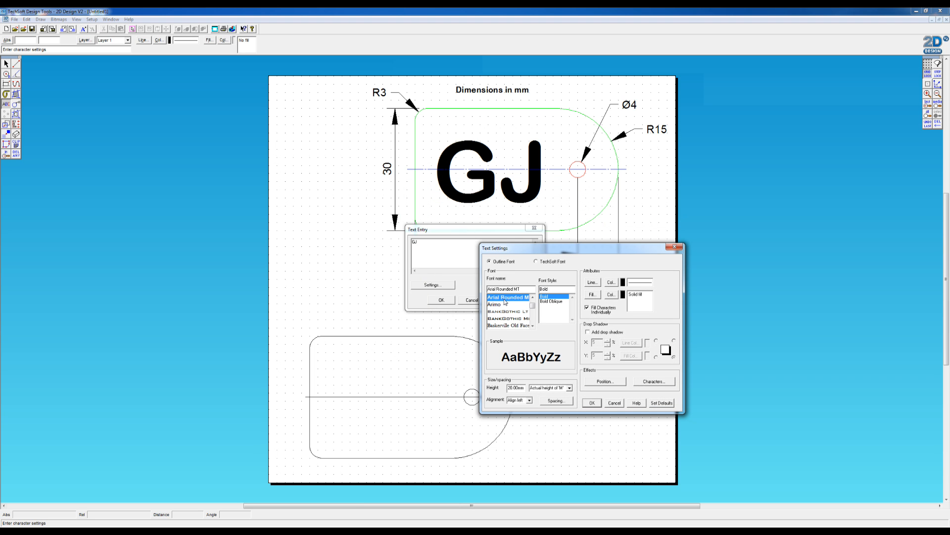
{"action": "left_click", "coordinate": [533, 298]}
{"action": "left_click", "coordinate": [533, 298]}
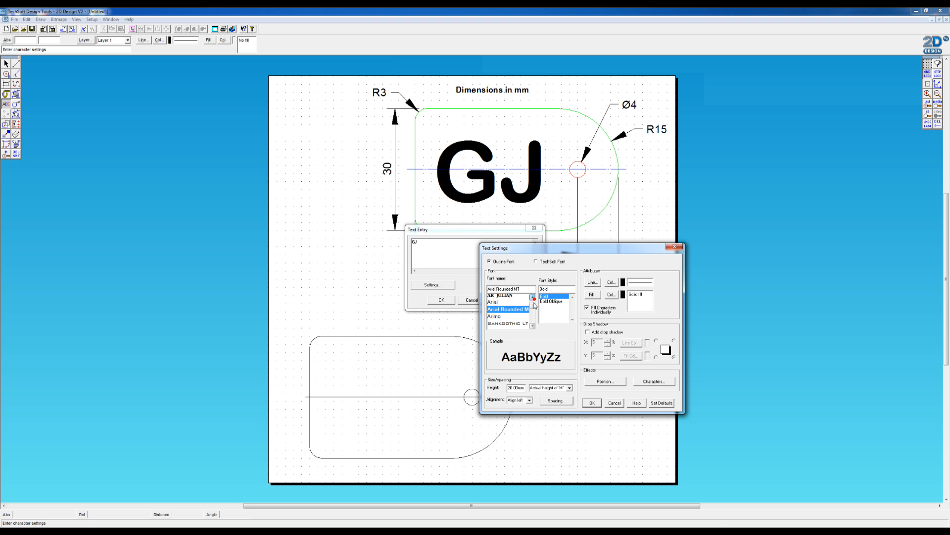
{"action": "left_click", "coordinate": [533, 326]}
{"action": "left_click", "coordinate": [532, 327]}
{"action": "left_click", "coordinate": [533, 327]}
{"action": "left_click", "coordinate": [533, 327]}
{"action": "left_click", "coordinate": [533, 328]}
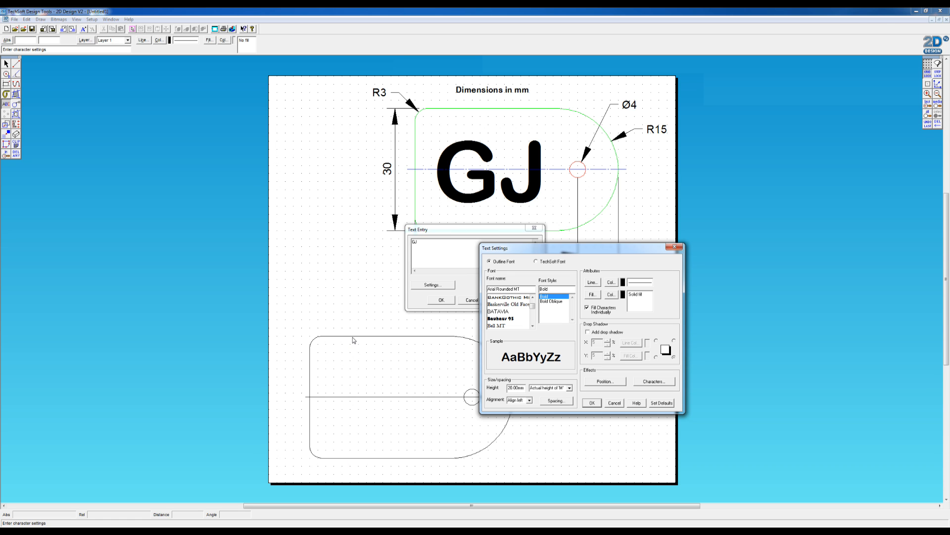
- Set the GJ text's height to 15 mm and place it on the fob in Arial Rounded MT Bold
{"action": "double_click", "coordinate": [524, 389]}
{"action": "type", "text": "15"}
{"action": "left_click", "coordinate": [592, 402]}
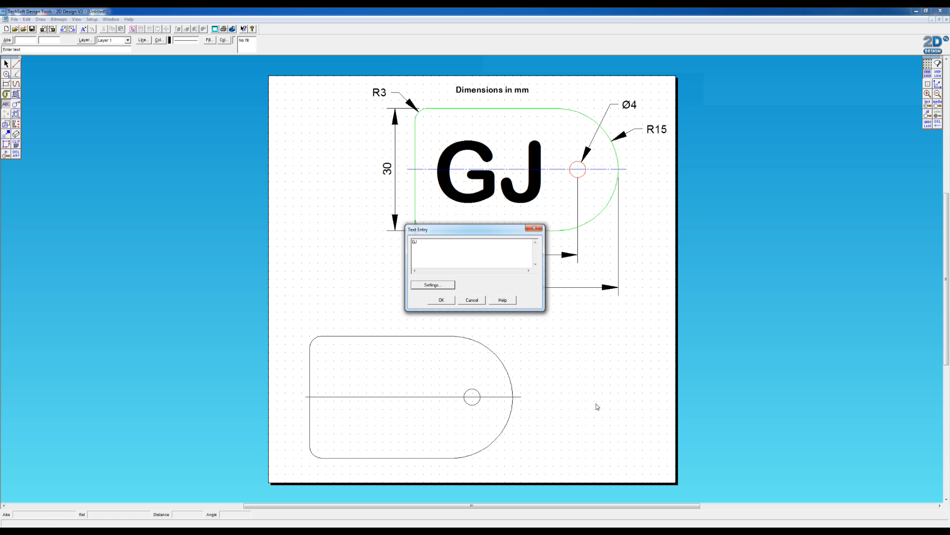
{"action": "left_click", "coordinate": [441, 299]}
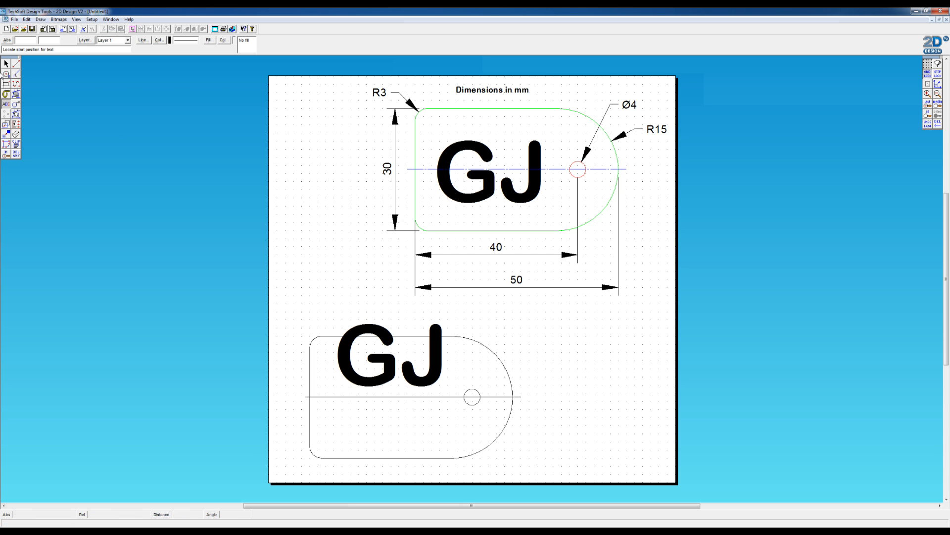
- Move the placed GJ text down so it sits across the lower fob's centre line, between the straight edge and the hole
{"action": "key", "text": "Escape"}
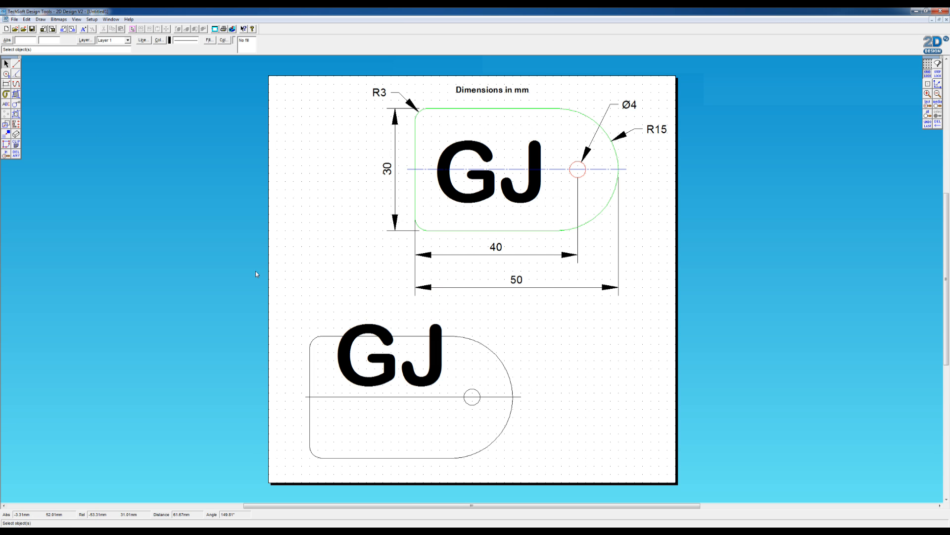
{"action": "left_click", "coordinate": [382, 360]}
{"action": "left_click_drag", "start_coordinate": [390, 354], "coordinate": [373, 396]}
{"action": "left_click", "coordinate": [342, 292]}
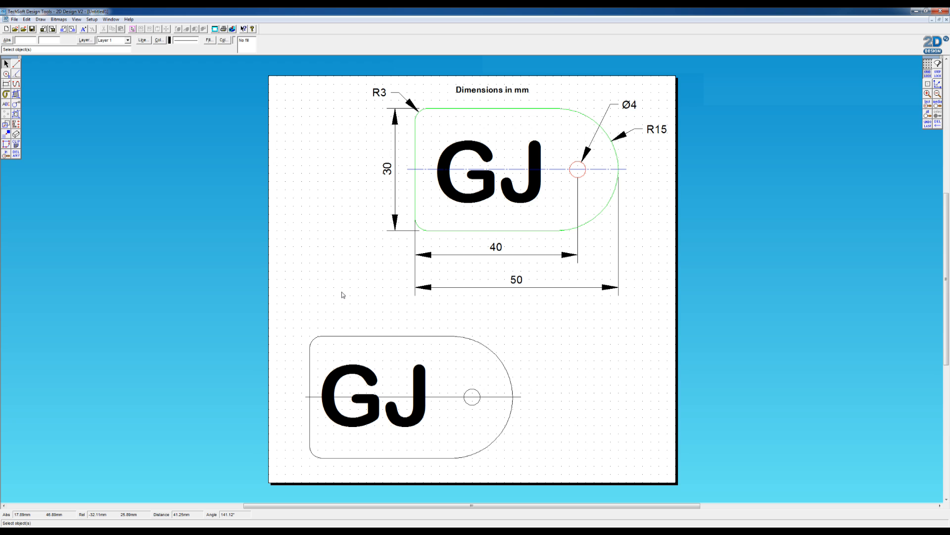
- Reduce the height of the GJ text on the lower fob to 12.5 mm through its properties
{"action": "left_click", "coordinate": [362, 371]}
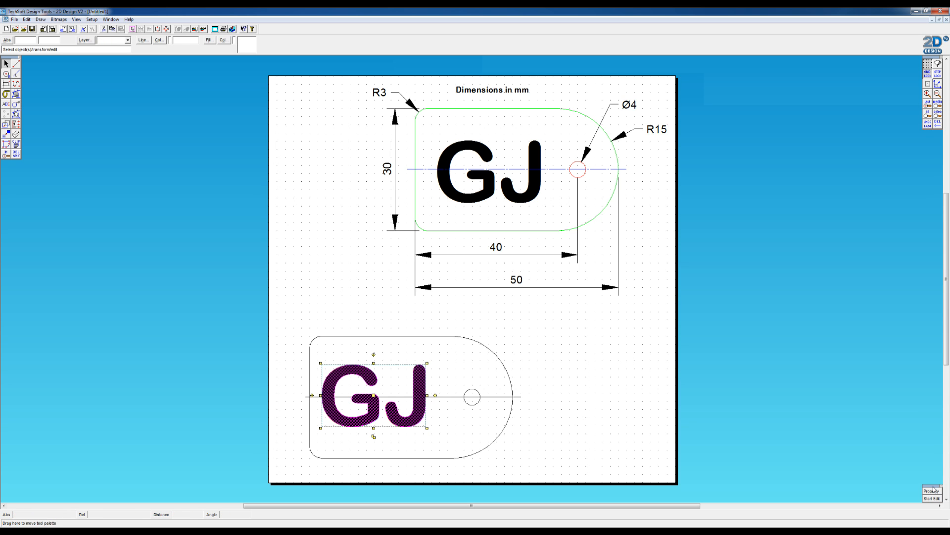
{"action": "left_click", "coordinate": [932, 490]}
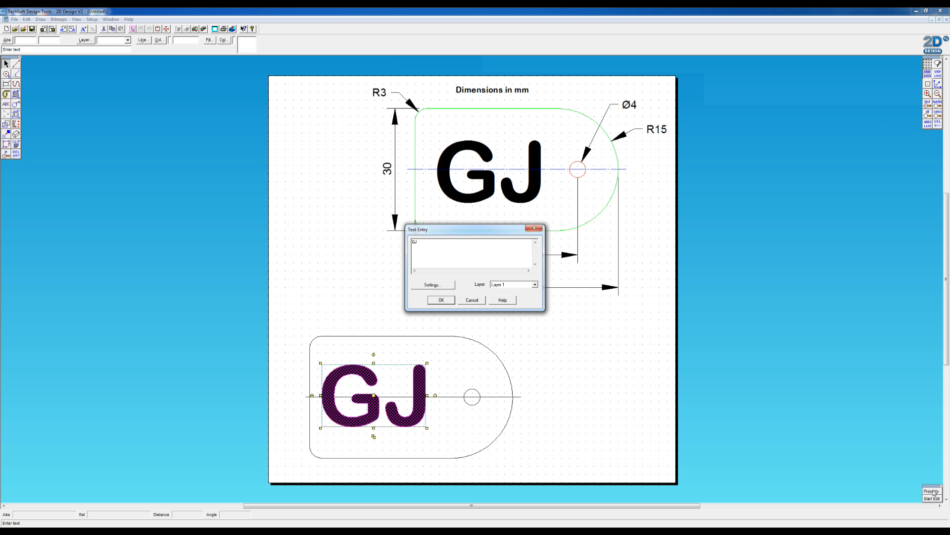
{"action": "left_click", "coordinate": [447, 285]}
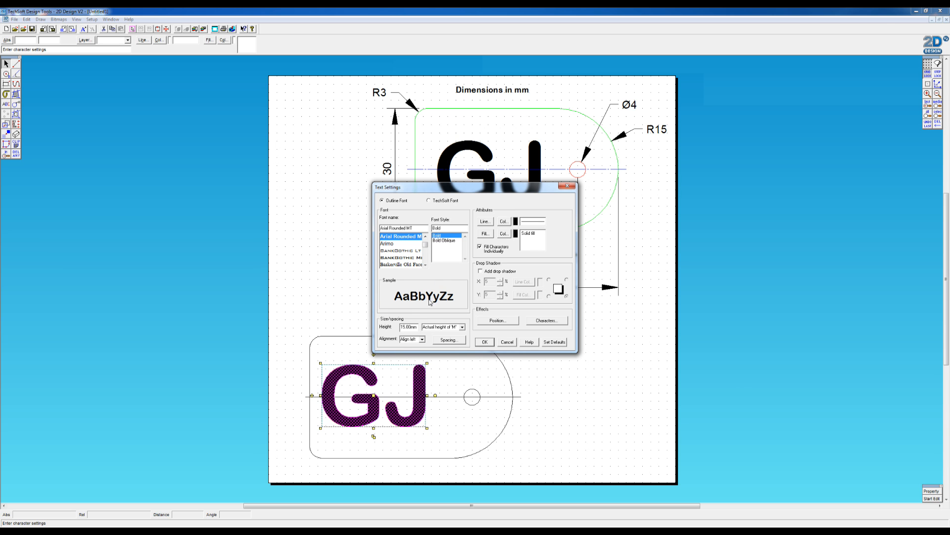
{"action": "double_click", "coordinate": [417, 326]}
{"action": "type", "text": "12.5"}
{"action": "left_click", "coordinate": [485, 341]}
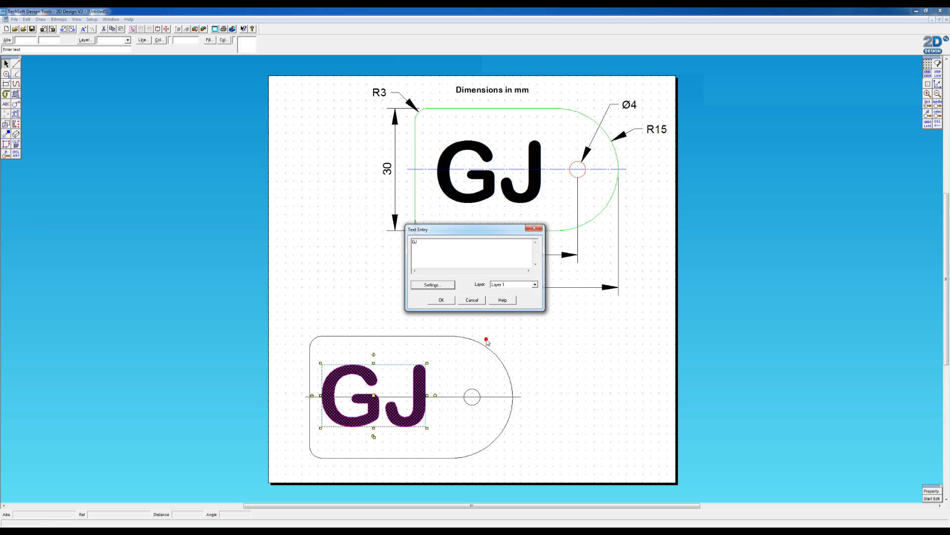
{"action": "left_click", "coordinate": [450, 300]}
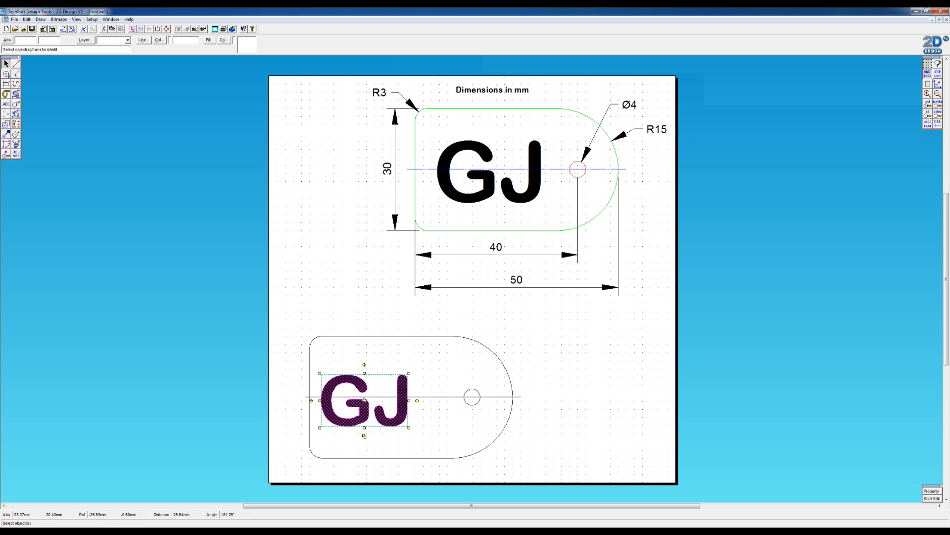
- Move the GJ text by its centre onto the left end of the lower fob's centre line using attach, and switch attach off
{"action": "left_click_drag", "start_coordinate": [365, 400], "coordinate": [323, 300]}
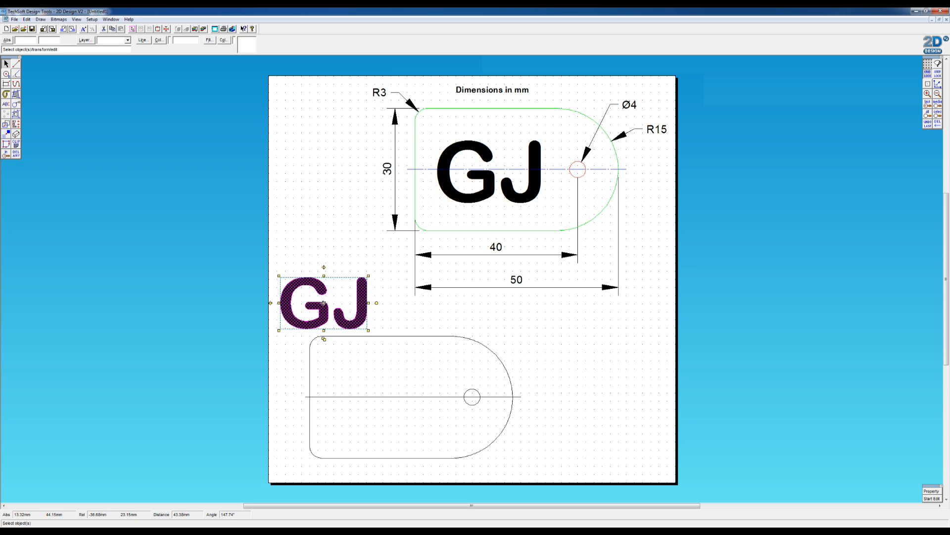
{"action": "left_click", "coordinate": [928, 84]}
{"action": "left_click_drag", "start_coordinate": [324, 303], "coordinate": [306, 397]}
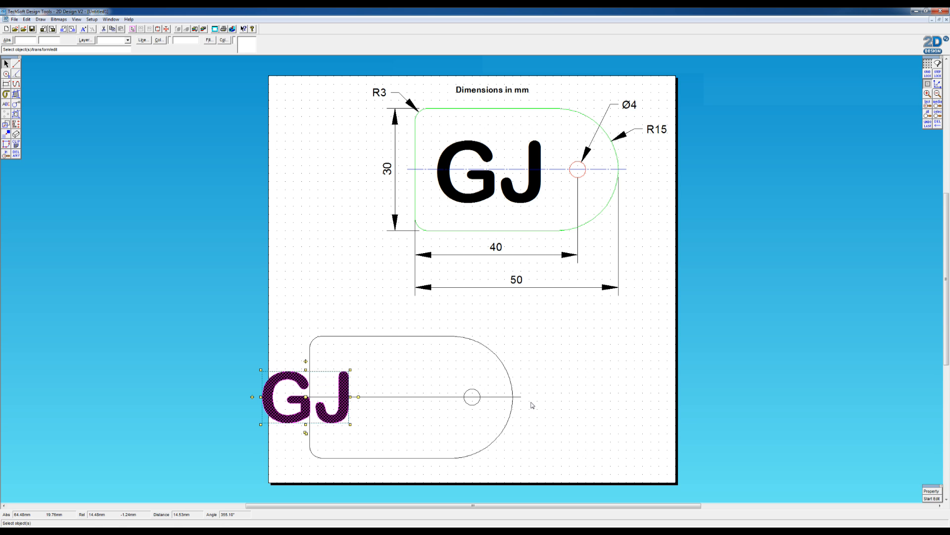
{"action": "left_click", "coordinate": [927, 87]}
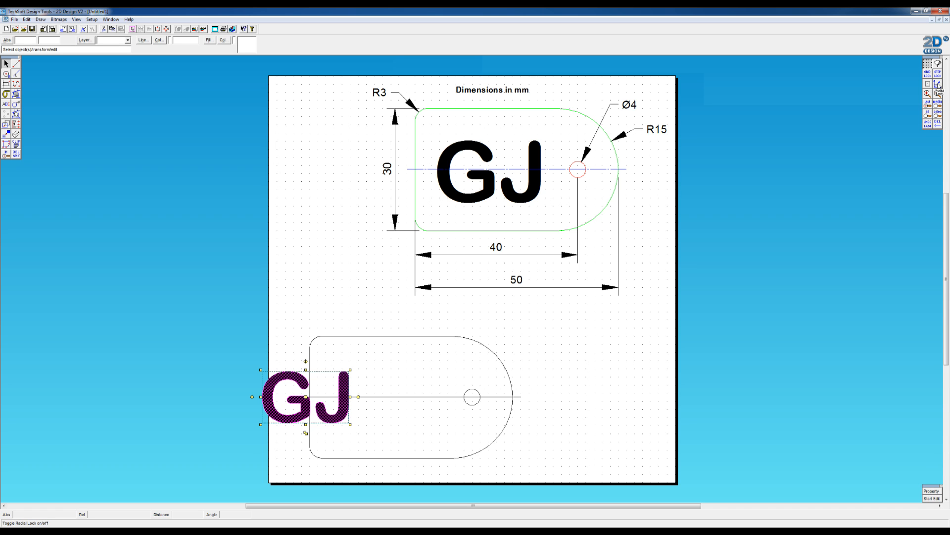
- Turn on radial lock and slide the GJ text along the lower fob's centre line to between the straight edge and the hole
{"action": "left_click", "coordinate": [938, 85]}
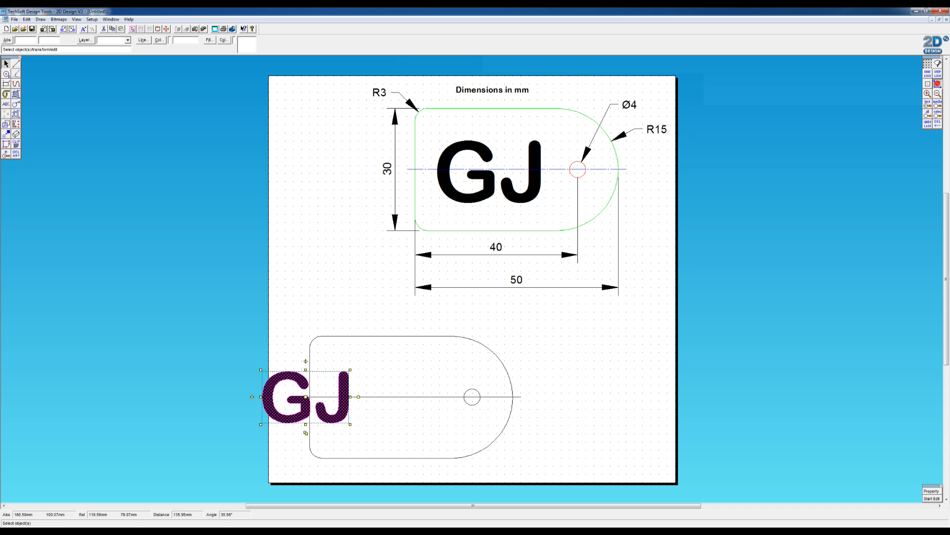
{"action": "left_click_drag", "start_coordinate": [305, 397], "coordinate": [337, 396]}
{"action": "right_click", "coordinate": [937, 83]}
{"action": "double_click", "coordinate": [493, 272]}
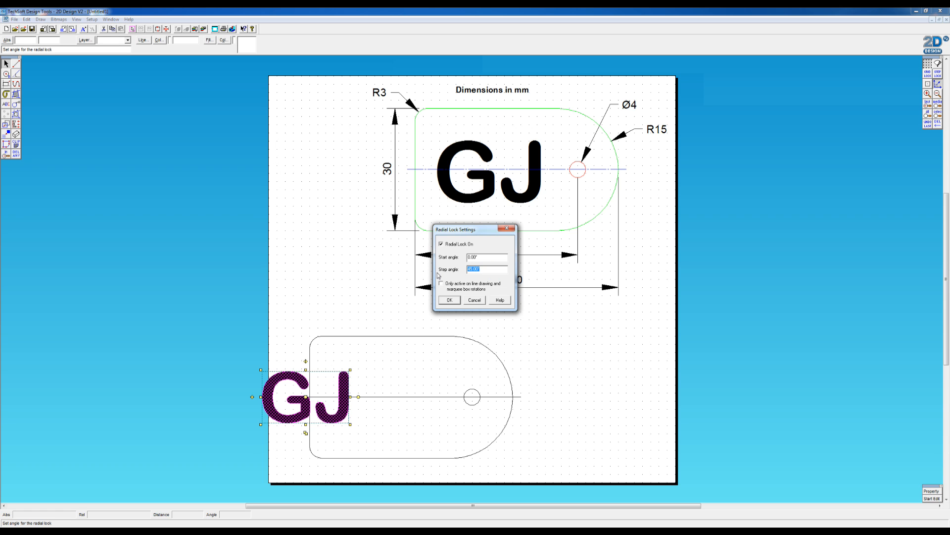
{"action": "left_click", "coordinate": [474, 300]}
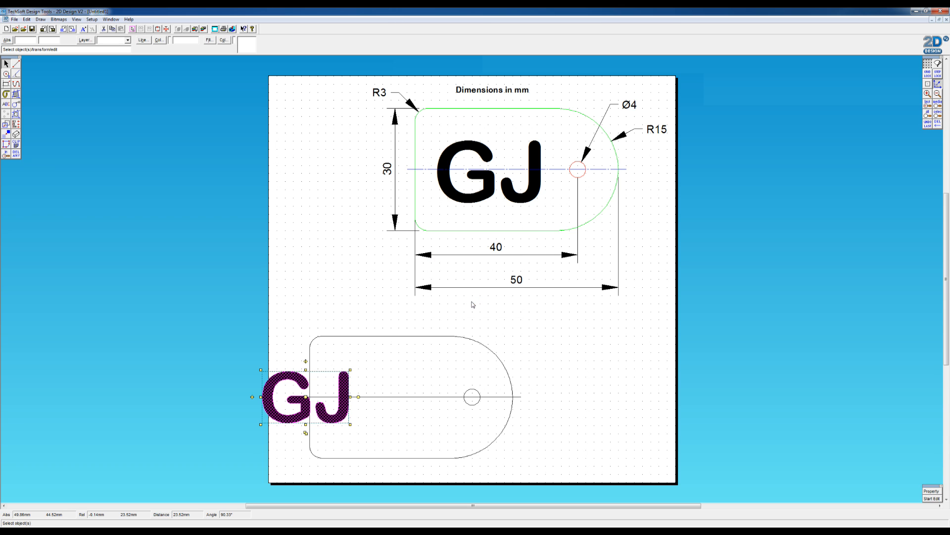
{"action": "left_click", "coordinate": [306, 396]}
{"action": "left_click_drag", "start_coordinate": [306, 396], "coordinate": [376, 397]}
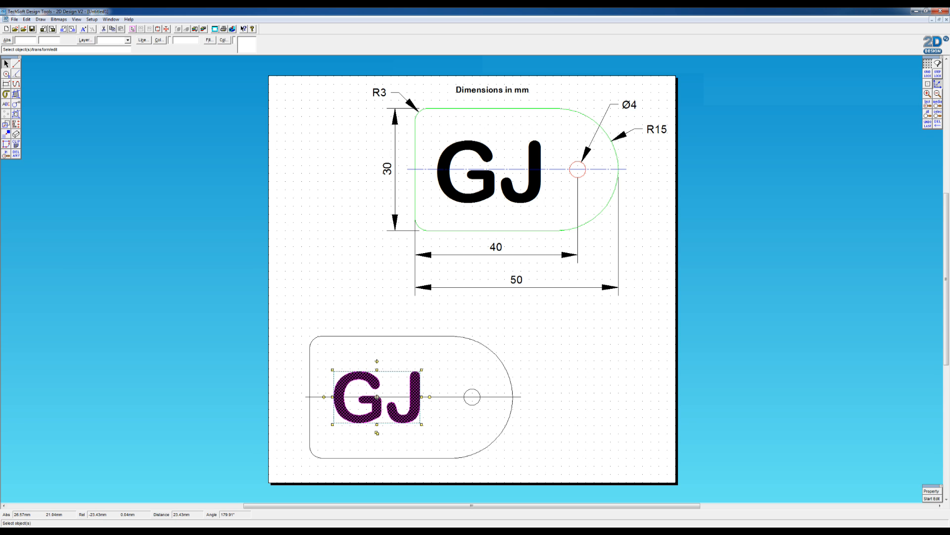
{"action": "left_click", "coordinate": [527, 335]}
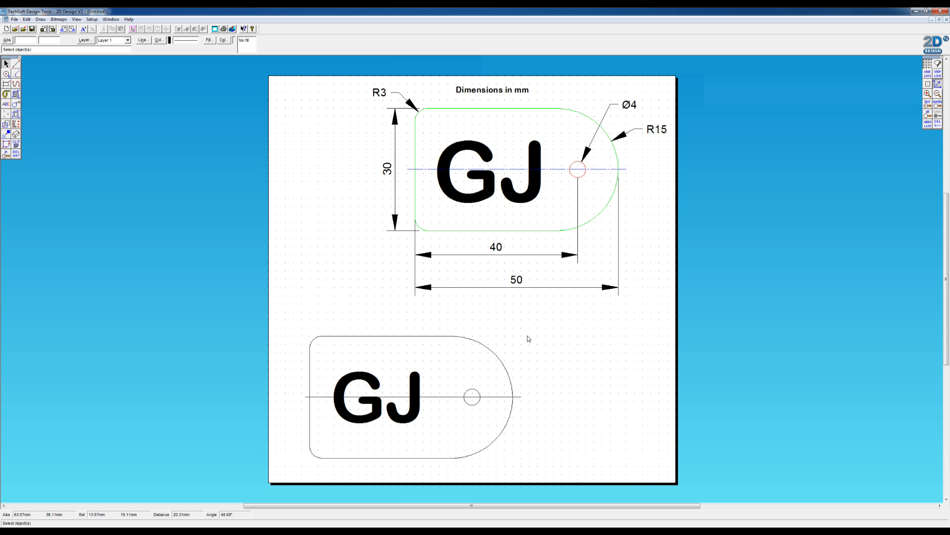
- Give the lower fob's centre line a long-short dash chain line type with a pitch of 5 mm
{"action": "left_click", "coordinate": [449, 398]}
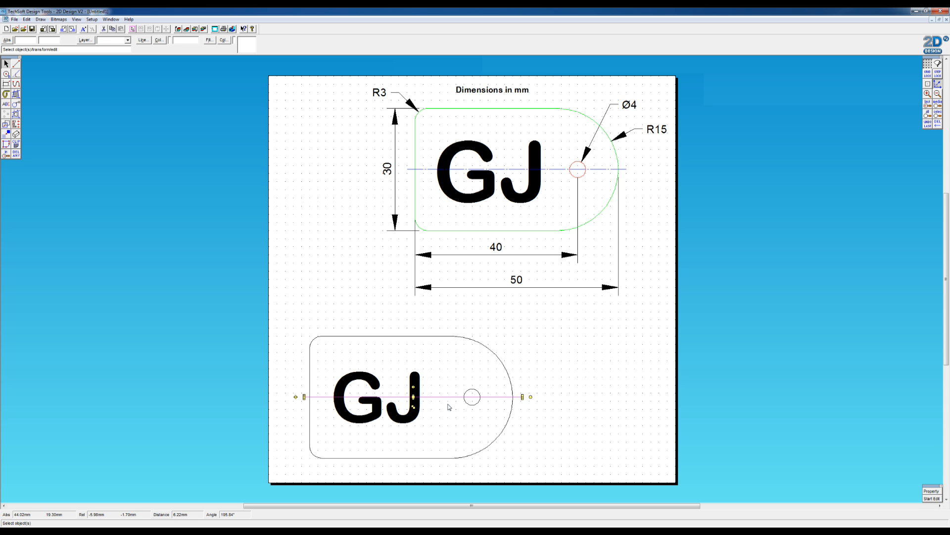
{"action": "left_click", "coordinate": [143, 41]}
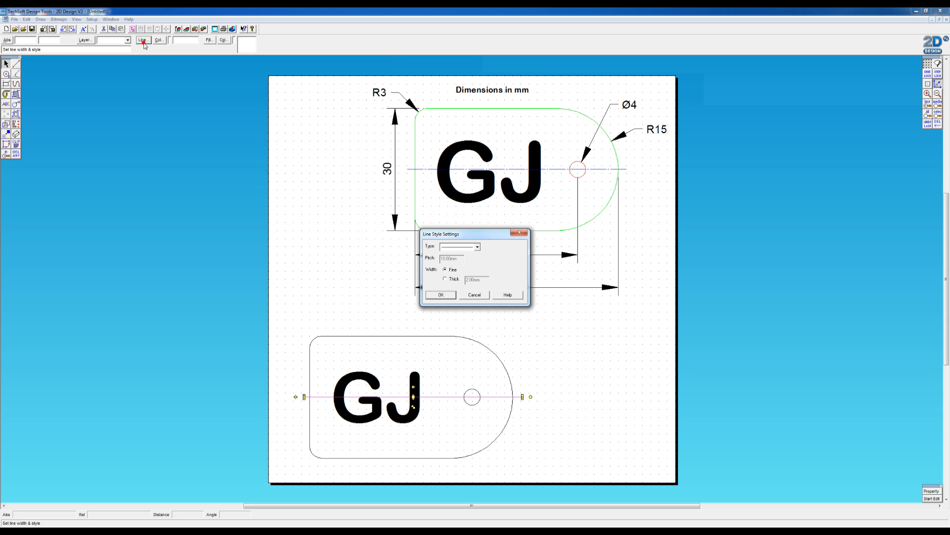
{"action": "left_click", "coordinate": [459, 250]}
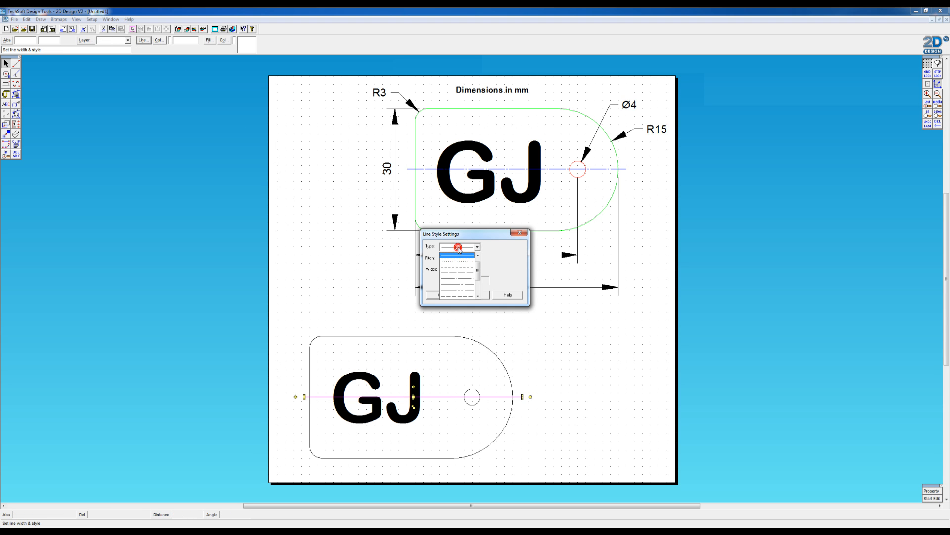
{"action": "left_click", "coordinate": [465, 281]}
{"action": "double_click", "coordinate": [461, 258]}
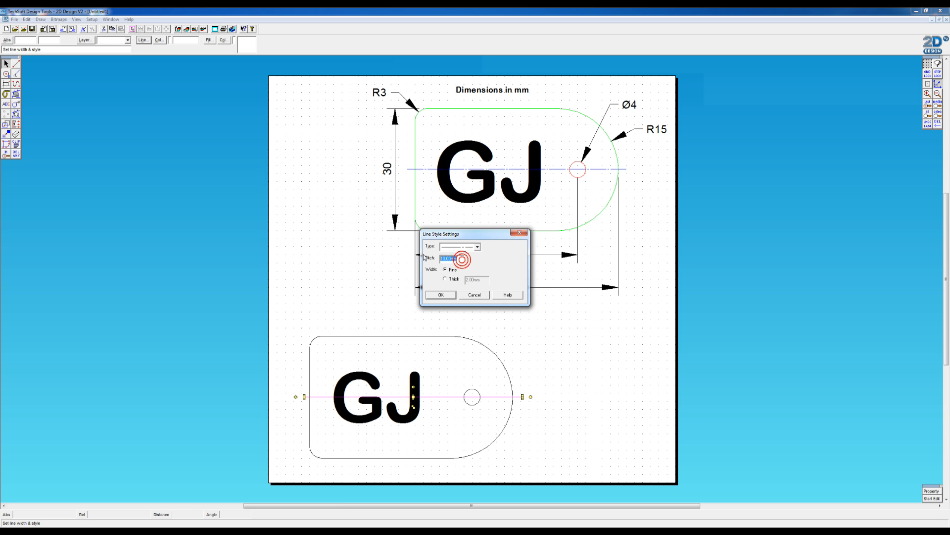
{"action": "type", "text": "5"}
{"action": "left_click", "coordinate": [445, 295]}
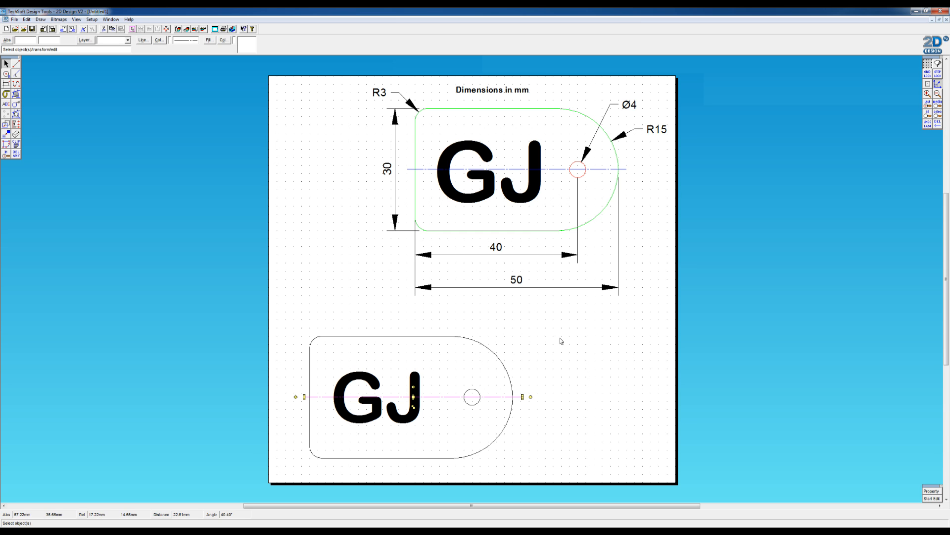
- Set the line colour of the lower fob's centre line to blue and deselect it
{"action": "left_click", "coordinate": [162, 42]}
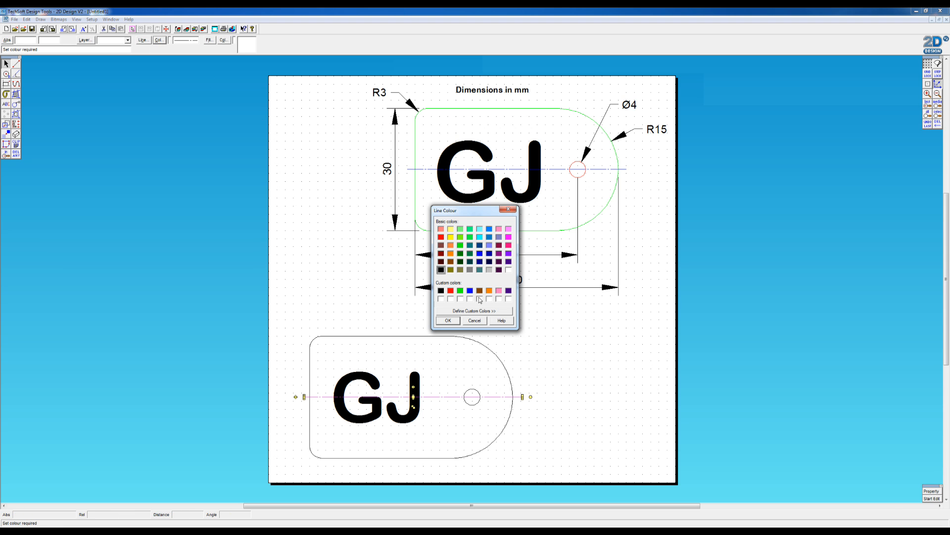
{"action": "left_click", "coordinate": [470, 292]}
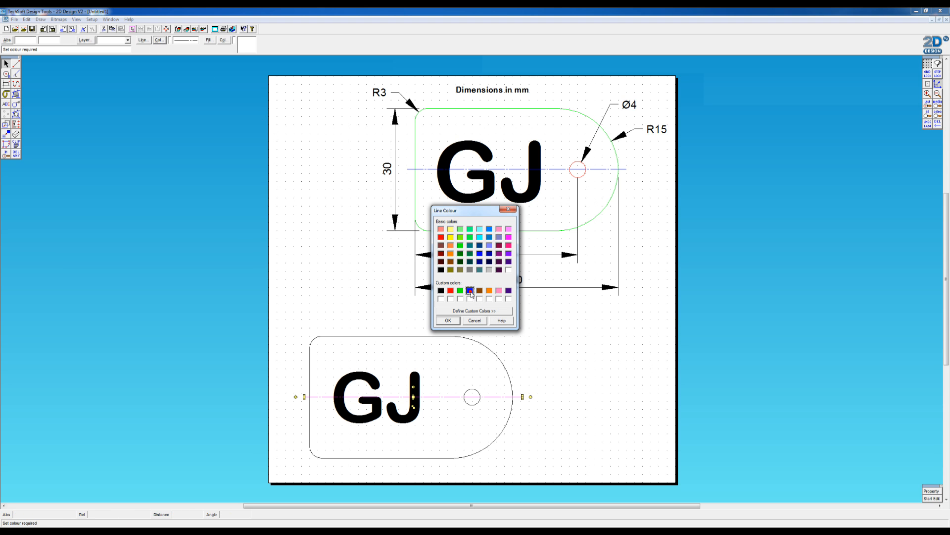
{"action": "left_click", "coordinate": [448, 320]}
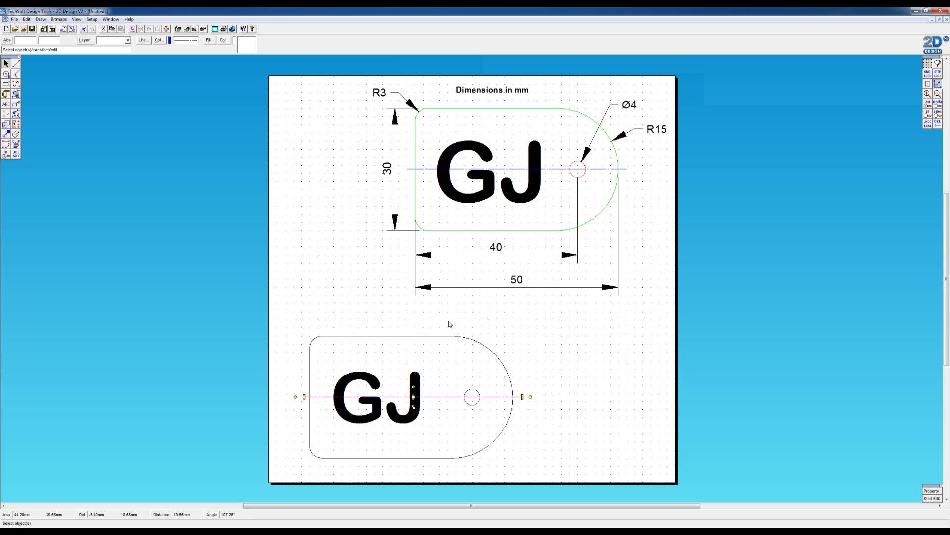
{"action": "left_click", "coordinate": [449, 320]}
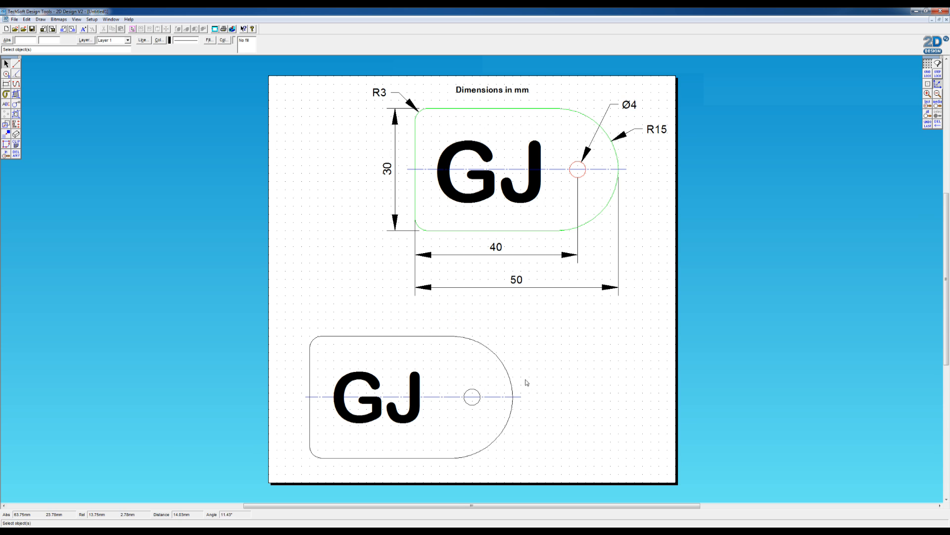
{"action": "left_click", "coordinate": [362, 336]}
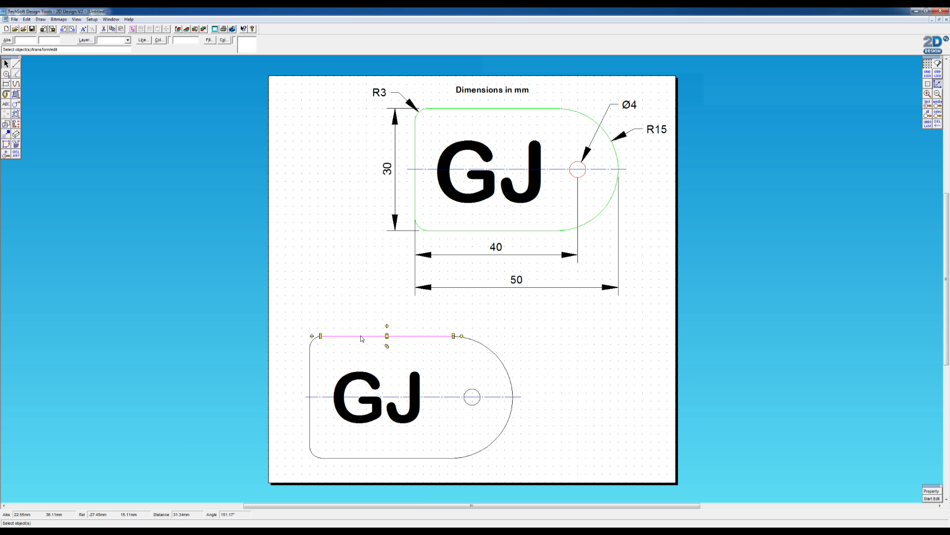
{"action": "left_click", "coordinate": [310, 375]}
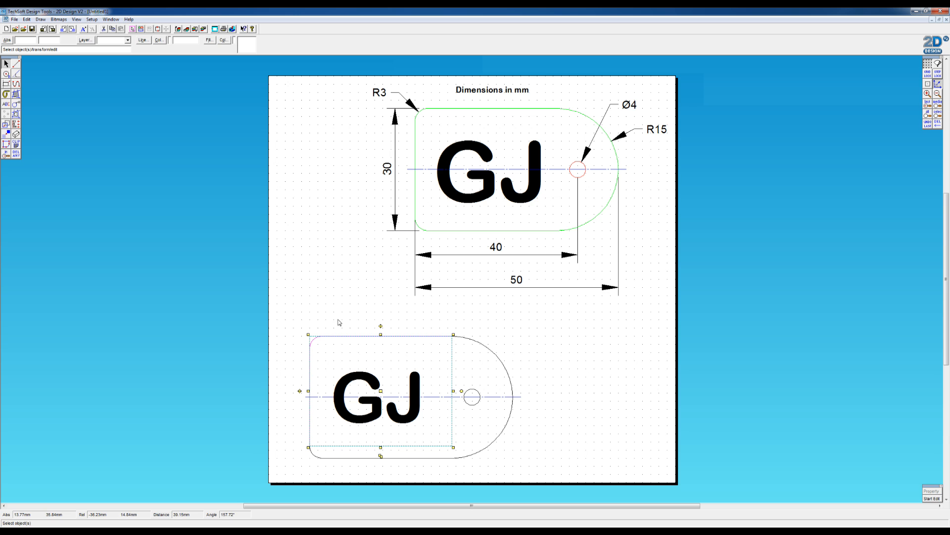
{"action": "left_click", "coordinate": [488, 341]}
{"action": "left_click", "coordinate": [542, 330]}
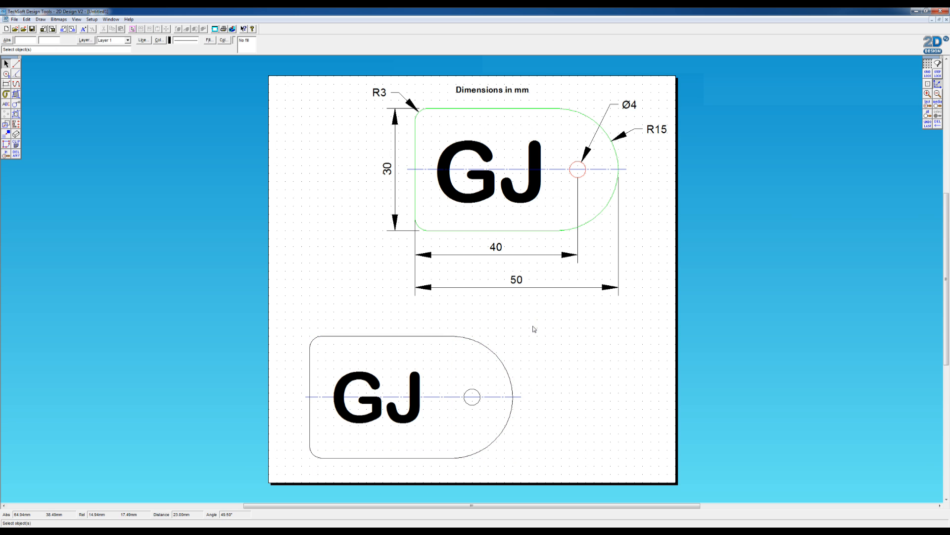
- Select the whole lower fob except its GJ text, centre line and hole, and set the outline's line colour to green
{"action": "left_click_drag", "start_coordinate": [535, 323], "coordinate": [254, 485]}
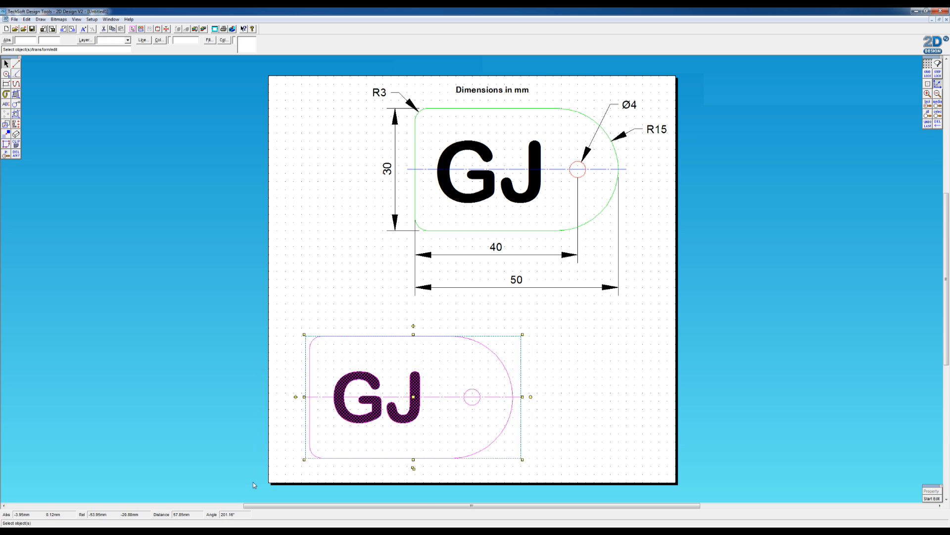
{"action": "left_click_drag", "start_coordinate": [281, 315], "coordinate": [579, 483]}
{"action": "left_click", "coordinate": [410, 421], "text": "shift"}
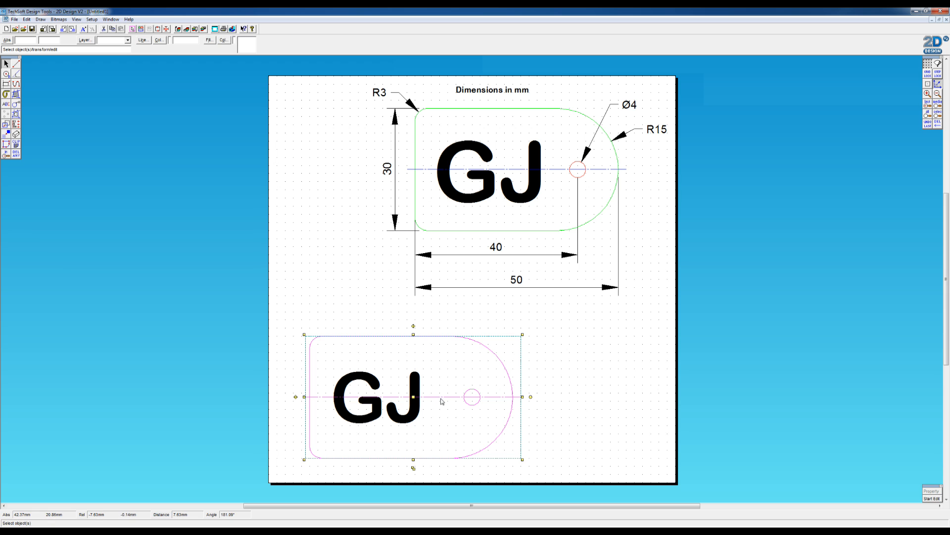
{"action": "left_click", "coordinate": [440, 398], "text": "shift"}
{"action": "left_click", "coordinate": [472, 404], "text": "shift"}
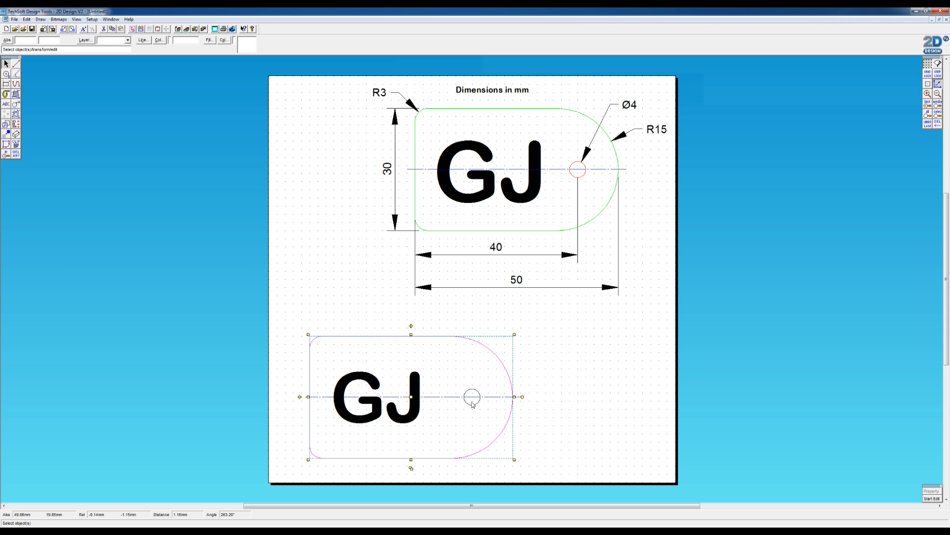
{"action": "left_click", "coordinate": [163, 42]}
{"action": "left_click", "coordinate": [459, 291]}
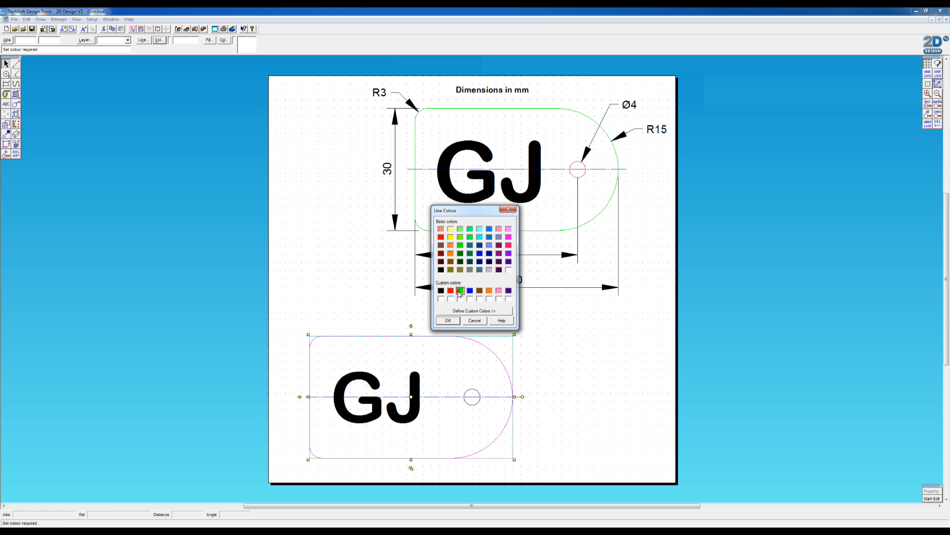
{"action": "left_click", "coordinate": [448, 321]}
{"action": "left_click", "coordinate": [452, 372]}
- Set the line colour of the lower fob's hole to red and deselect it
{"action": "left_click_drag", "start_coordinate": [488, 375], "coordinate": [451, 426]}
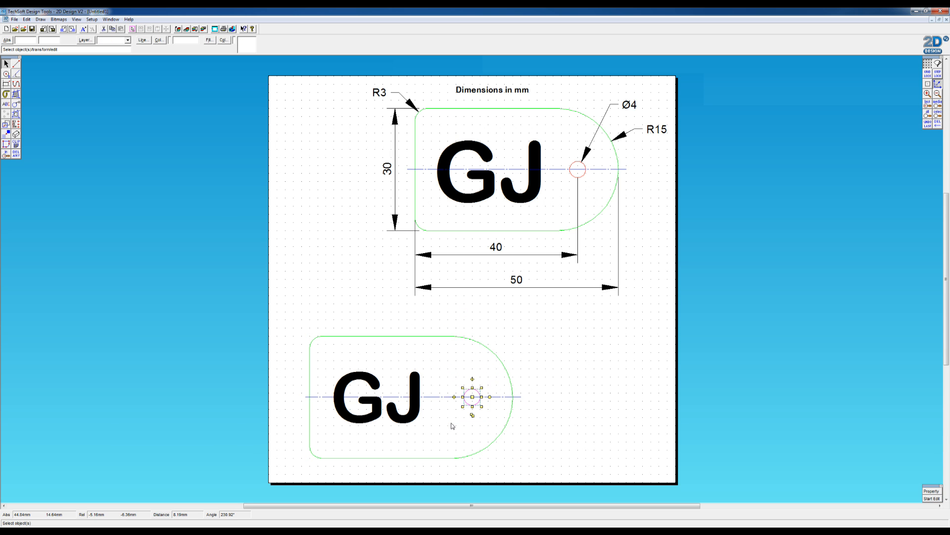
{"action": "left_click", "coordinate": [159, 40]}
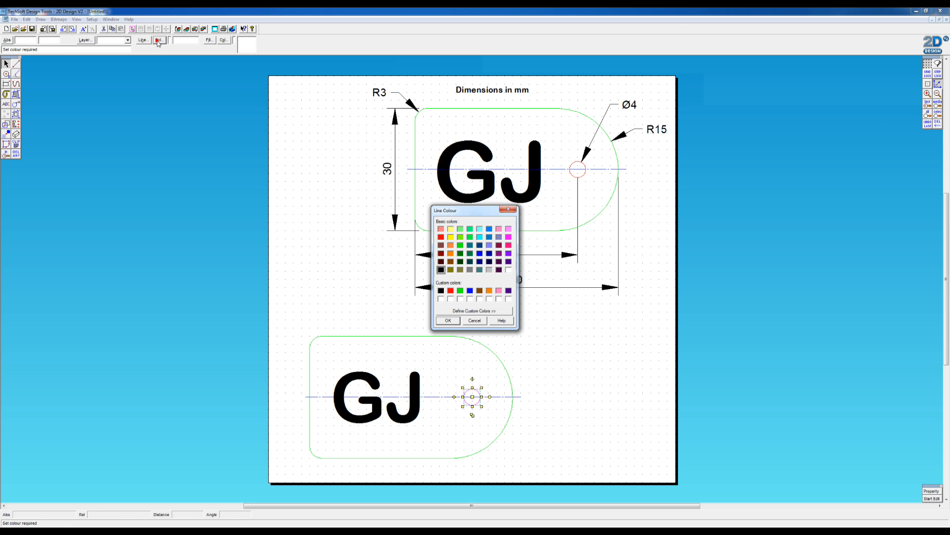
{"action": "left_click", "coordinate": [450, 291]}
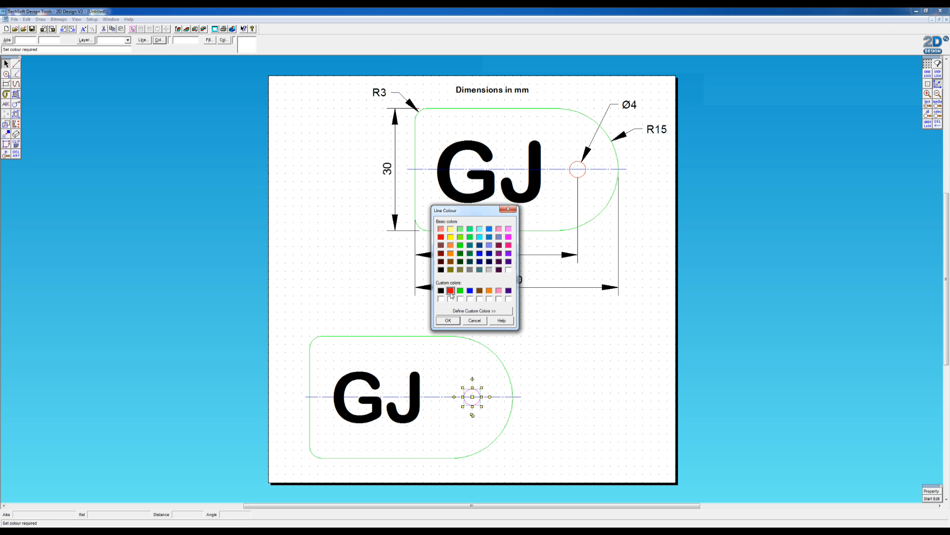
{"action": "left_click", "coordinate": [448, 321]}
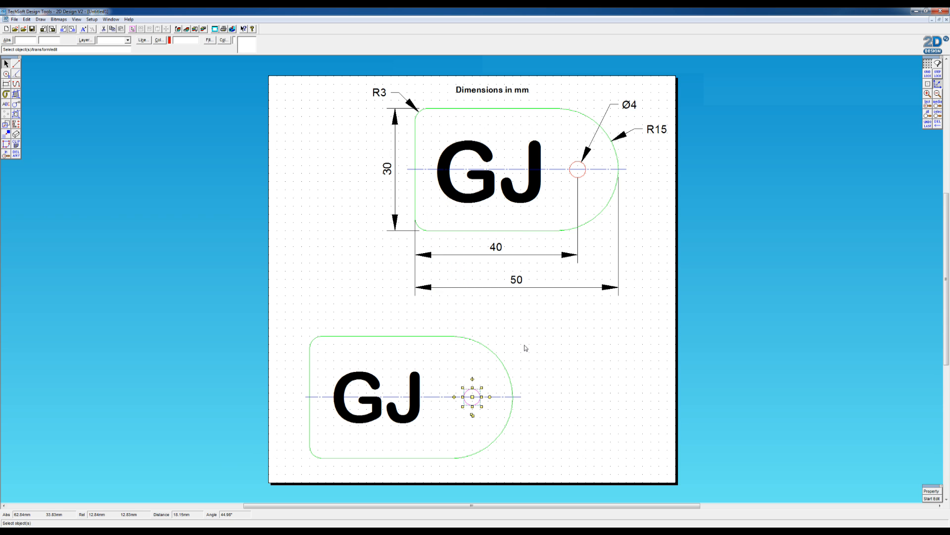
{"action": "left_click", "coordinate": [551, 351]}
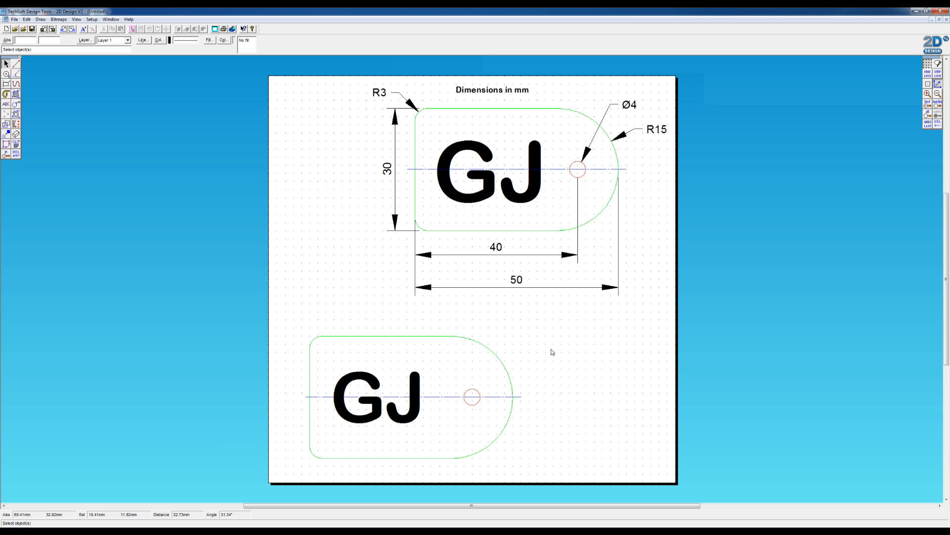